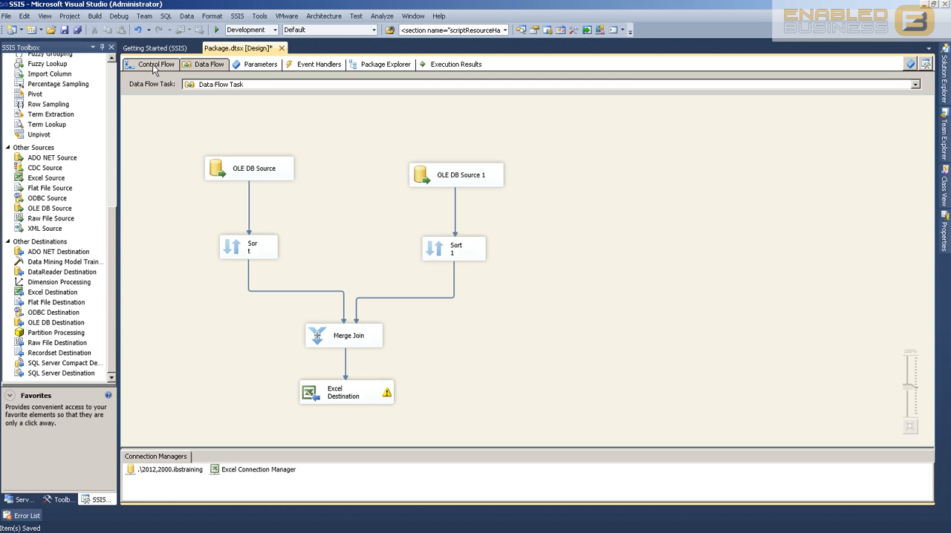
# Add an Execute SQL Task below the Data Flow Task in the package's control flow
pyautogui.click(154, 65)
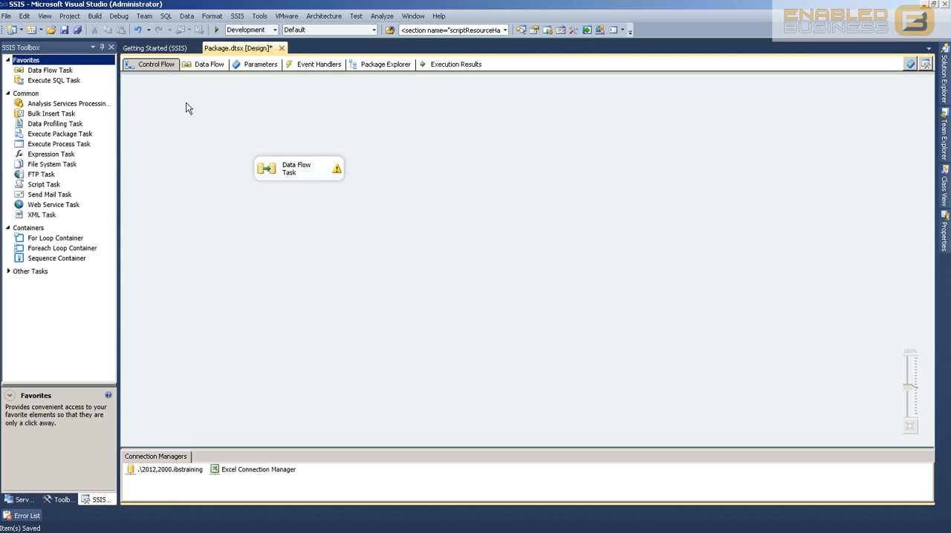
pyautogui.moveTo(55, 80); pyautogui.dragTo(306, 269)
pyautogui.click(328, 334)
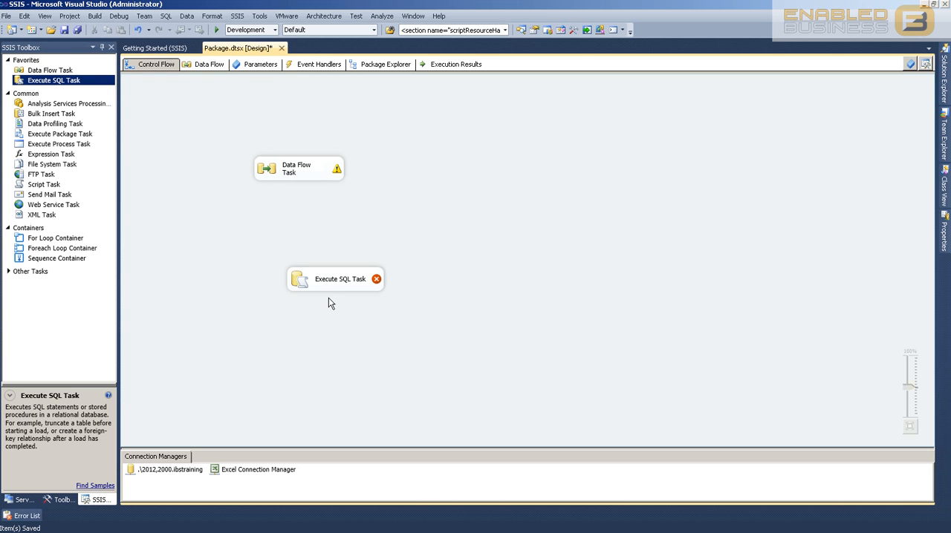
pyautogui.doubleClick(303, 172)
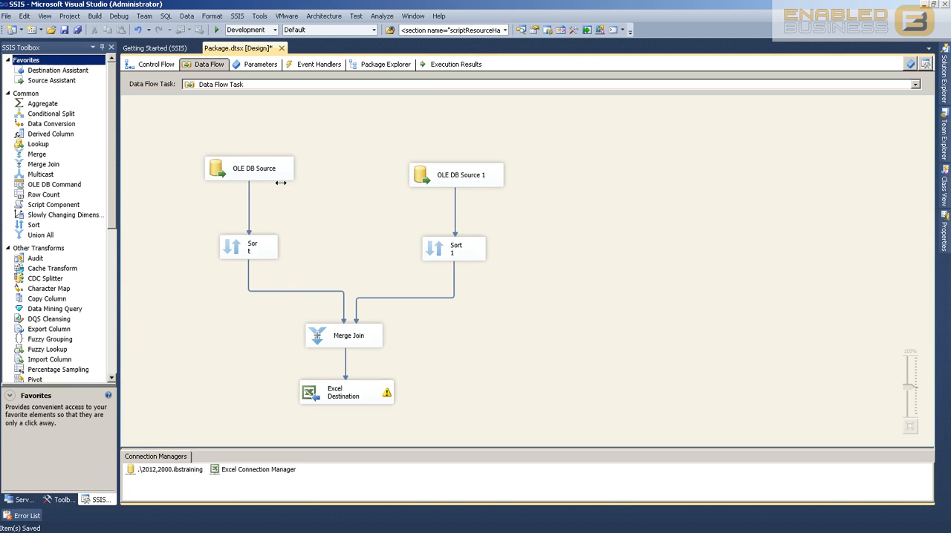
pyautogui.click(153, 64)
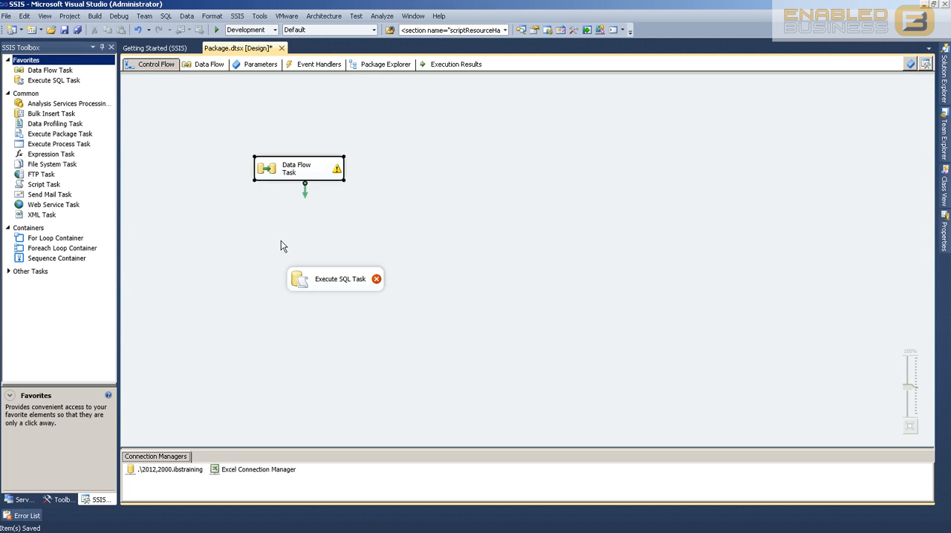
# Open the Execute SQL Task for editing, widen its editor, and name the task "Merge Join SQL"
pyautogui.doubleClick(332, 282)
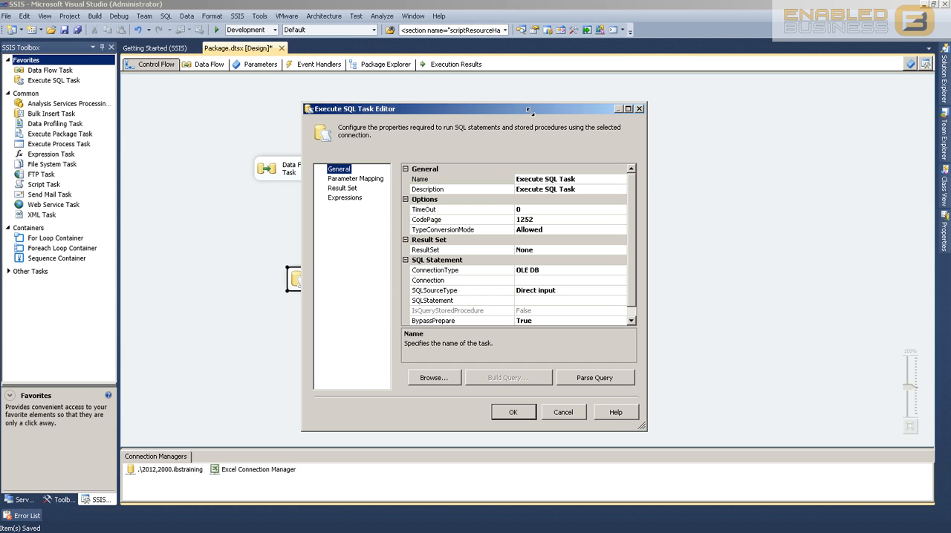
pyautogui.moveTo(480, 112); pyautogui.dragTo(602, 117)
pyautogui.click(658, 179)
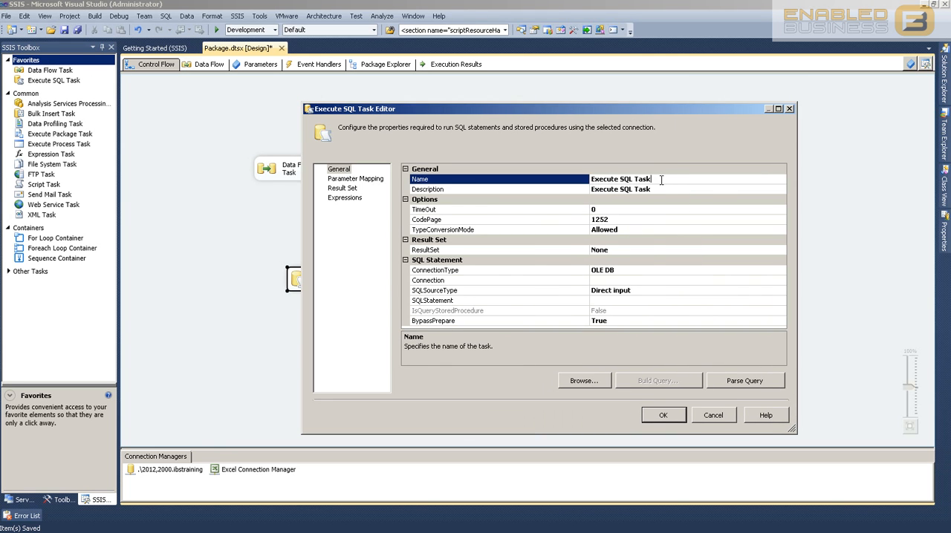
pyautogui.click(660, 179)
pyautogui.write('Merge Join SQL')
# Set the task's ResultSet to Full result set and choose OLE DB as the connection type
pyautogui.click(635, 251)
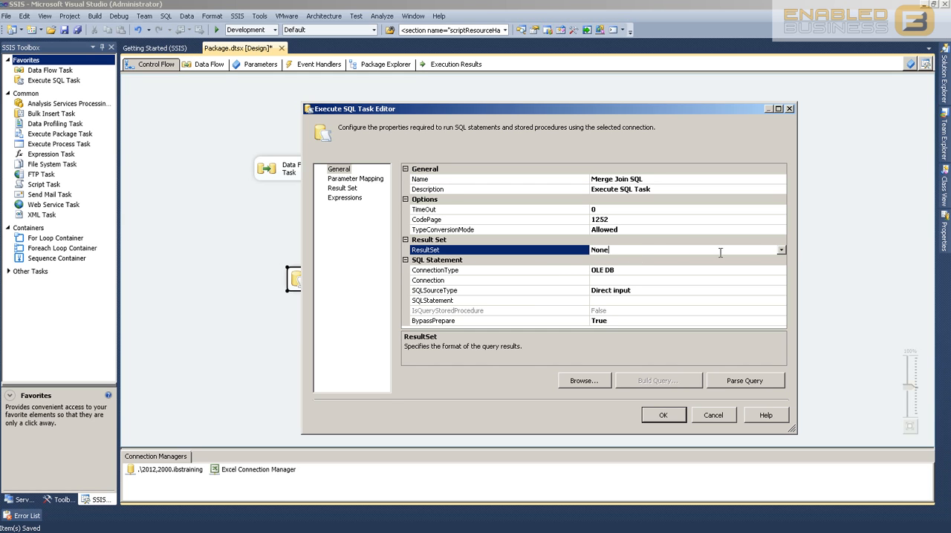
pyautogui.click(781, 251)
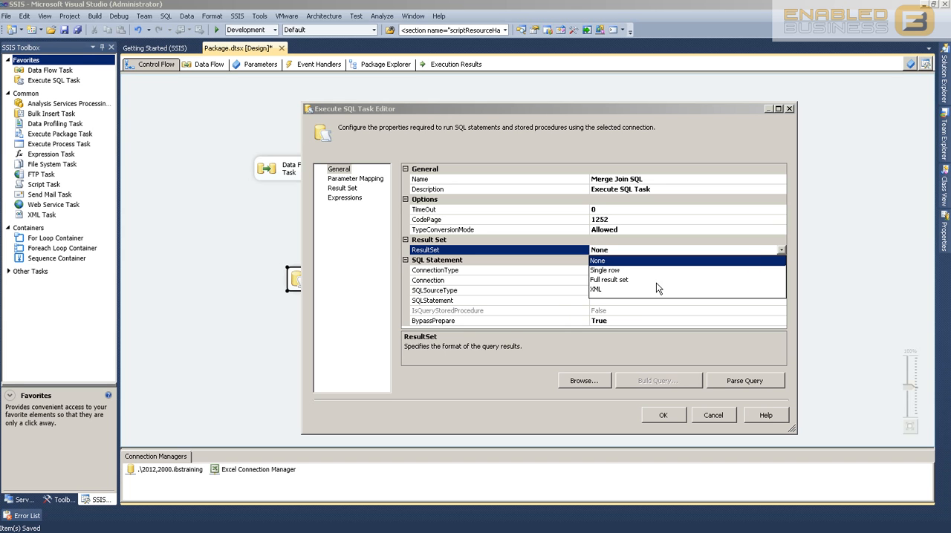
pyautogui.click(608, 280)
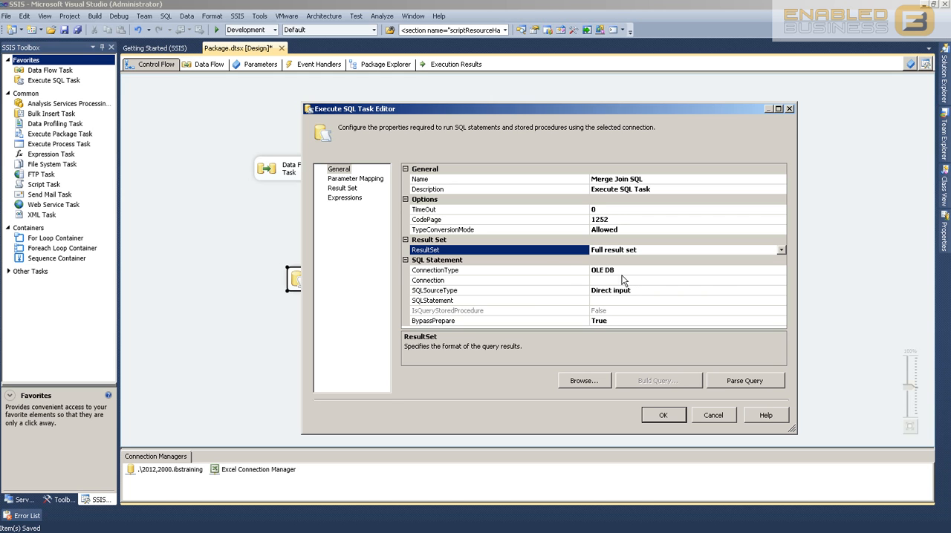
pyautogui.click(781, 272)
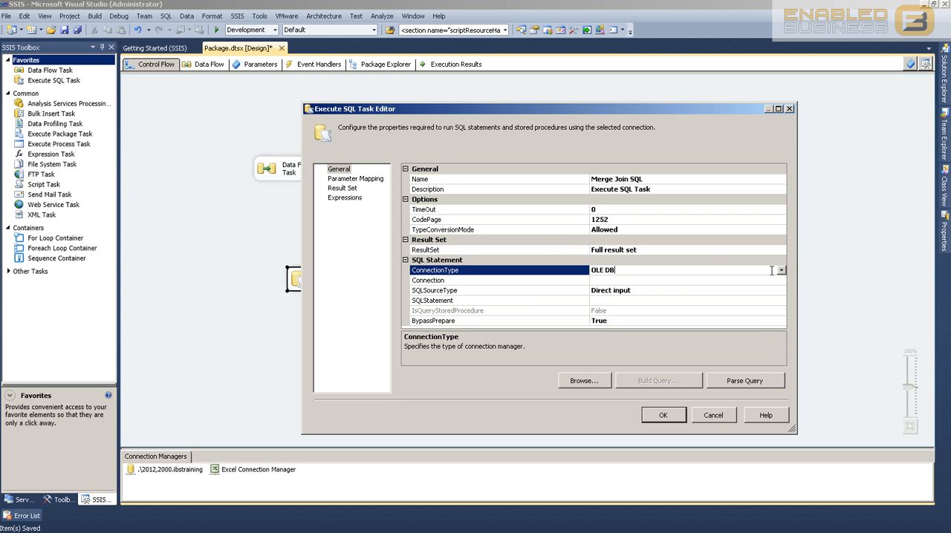
pyautogui.click(781, 271)
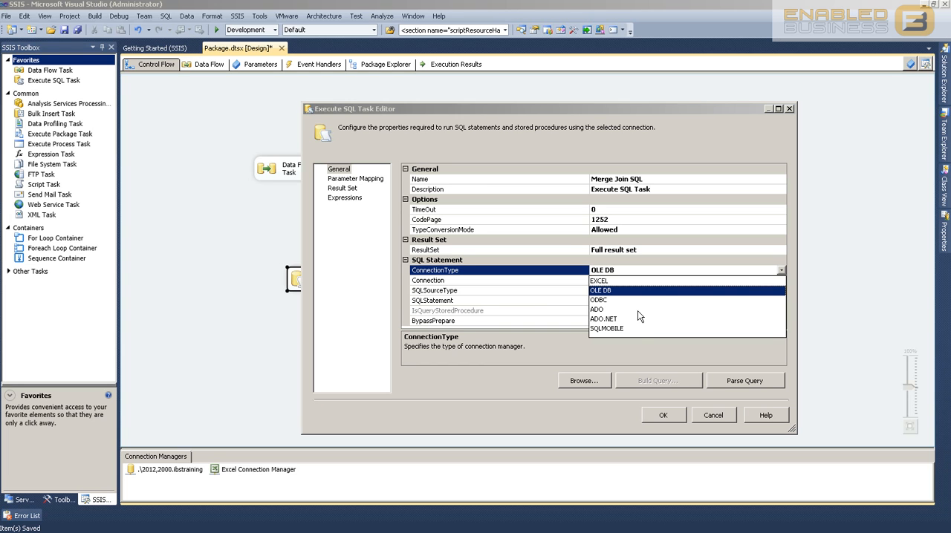
pyautogui.click(603, 292)
# Start a new OLE DB connection for the task and enter .\2012,2000 as the server name
pyautogui.click(609, 280)
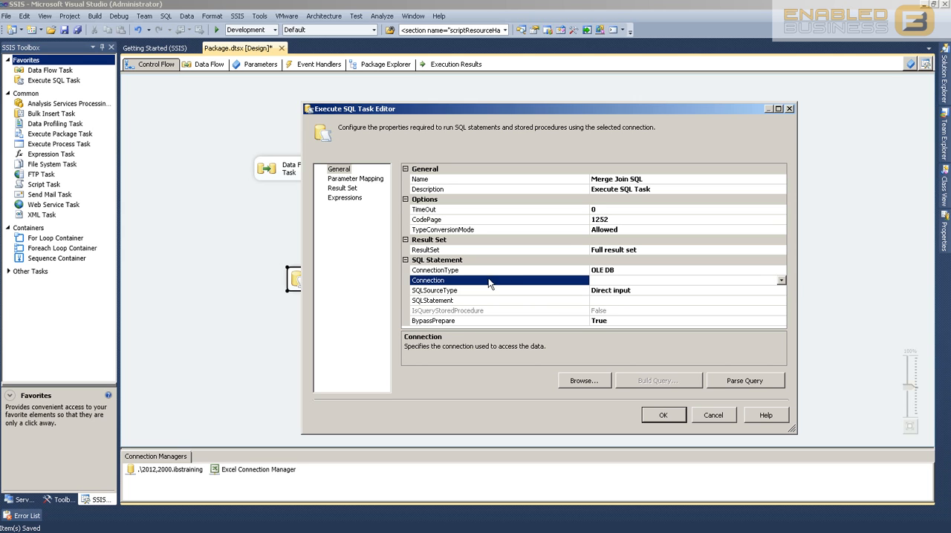
pyautogui.click(781, 281)
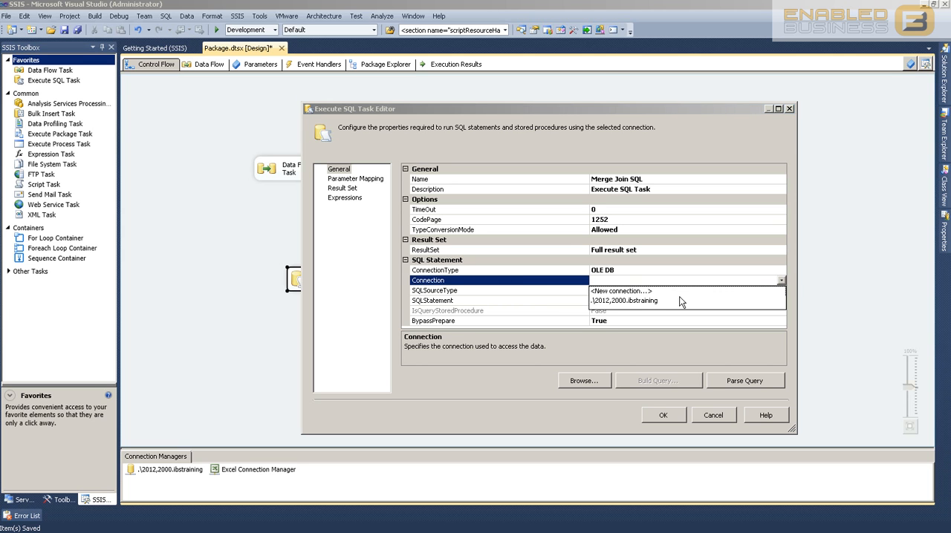
pyautogui.click(614, 292)
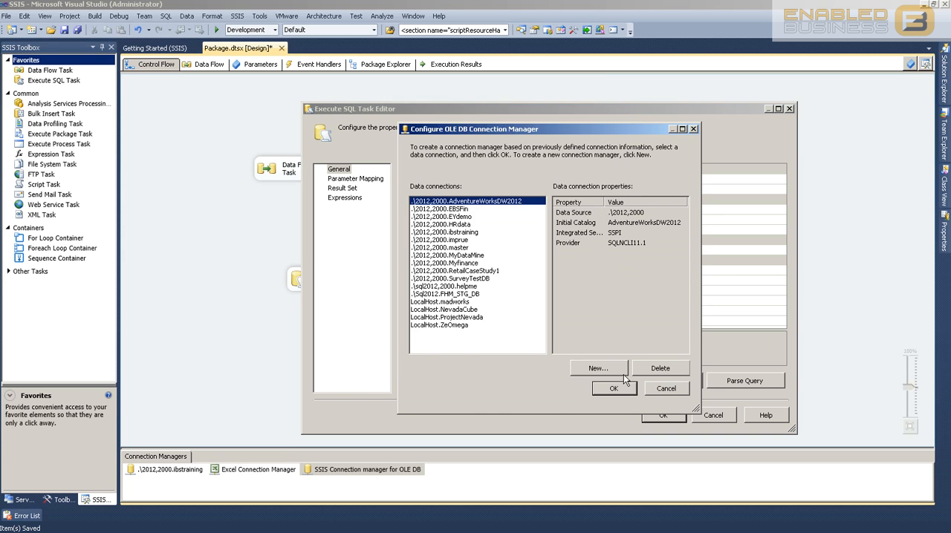
pyautogui.click(598, 368)
pyautogui.click(442, 176)
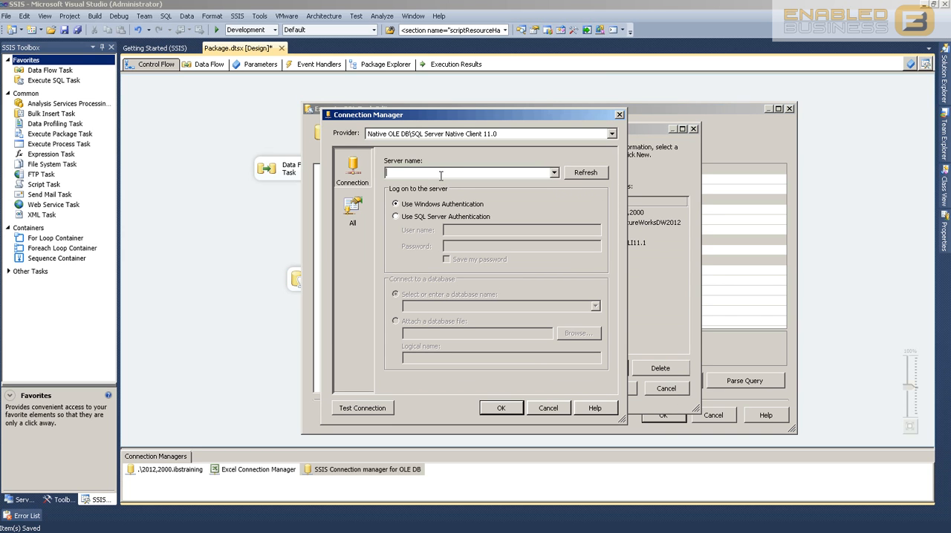
pyautogui.write('.\\20')
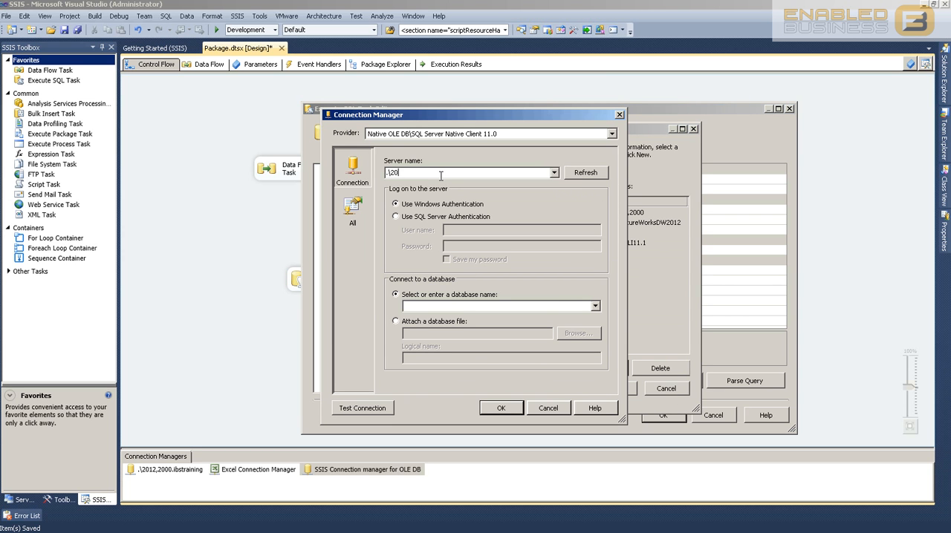
pyautogui.write('12,2000')
# Choose ibstraining as the connection's database and assign the connection to the SQL task
pyautogui.click(595, 306)
pyautogui.click(454, 377)
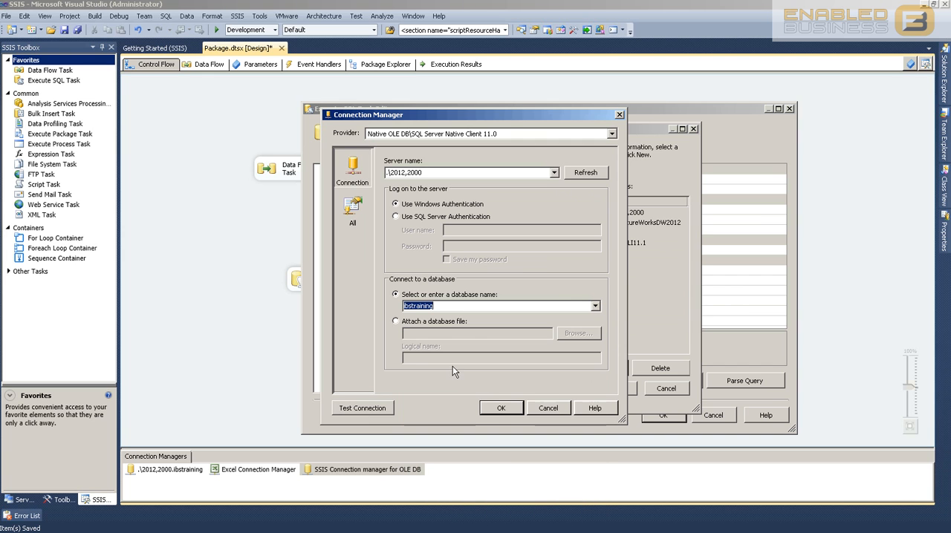
pyautogui.click(500, 408)
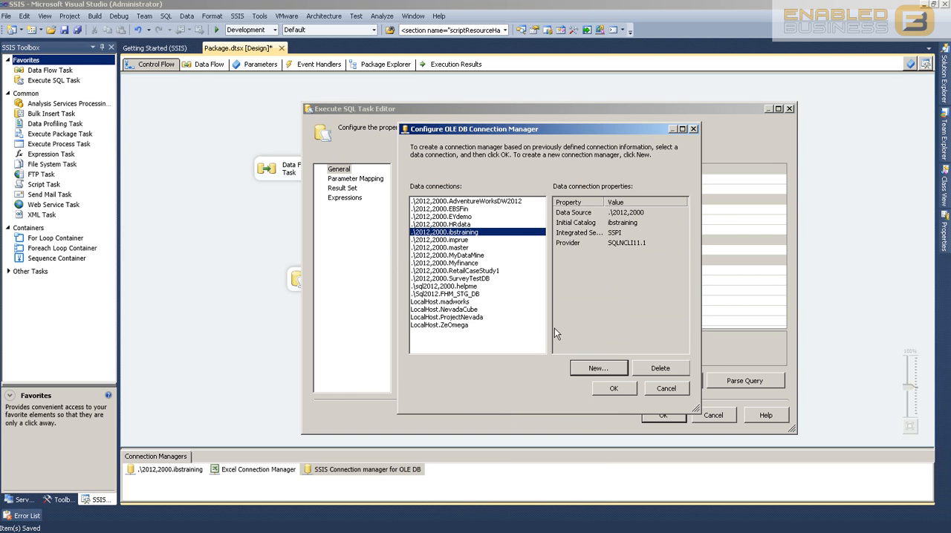
pyautogui.click(614, 388)
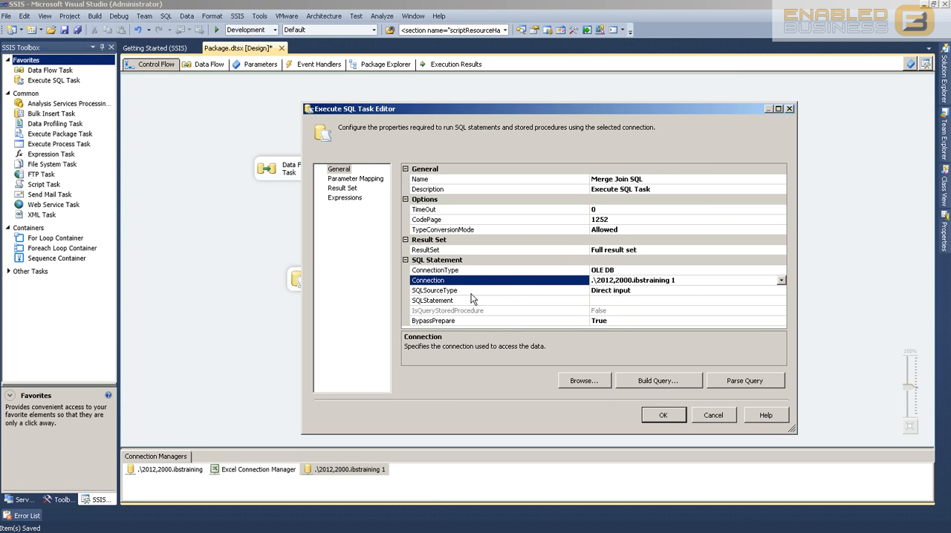
# Choose Direct input as the task's SQL source type
pyautogui.click(646, 292)
pyautogui.click(781, 291)
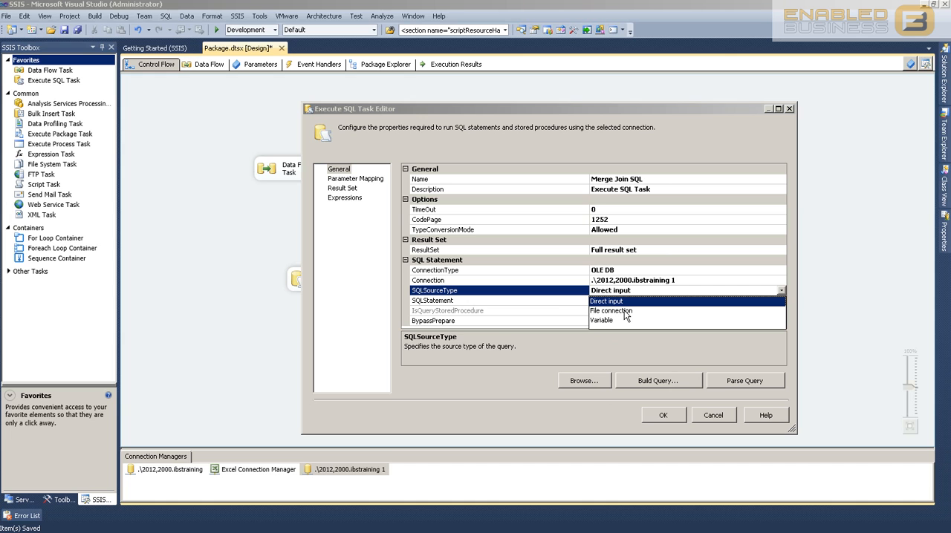
pyautogui.click(610, 301)
# Begin the task's SQL statement with "select * from employee e inner join nominations n"
pyautogui.click(610, 301)
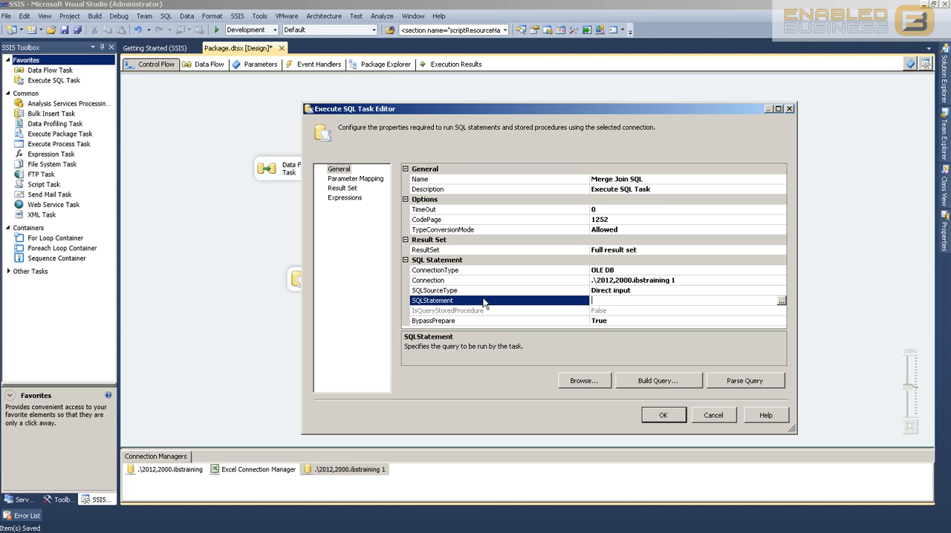
pyautogui.click(782, 301)
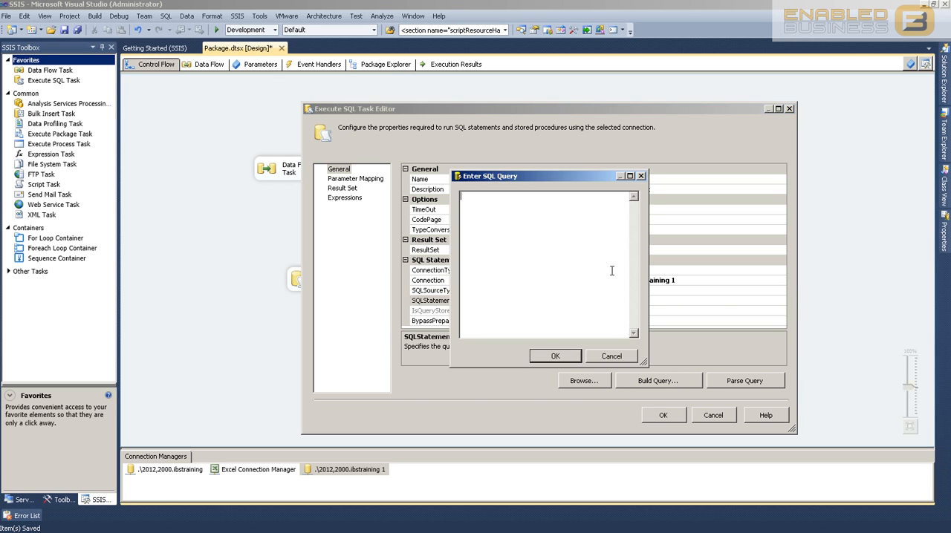
pyautogui.write('select * from')
pyautogui.press('Return')
pyautogui.write('employee ')
pyautogui.write('e')
pyautogui.press('Return')
pyautogui.write('inner join nomina')
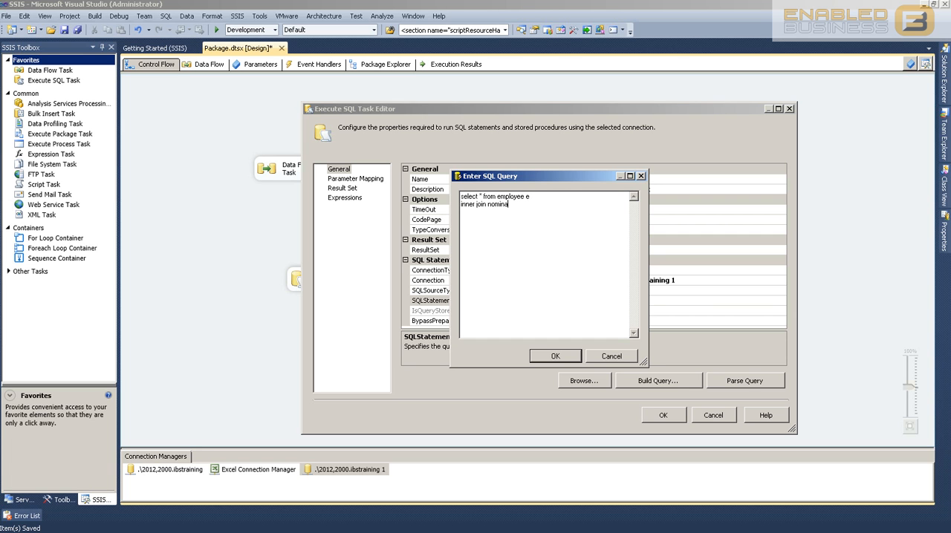
pyautogui.write('ttion ')
pyautogui.write(' n')
# Complete the SQL statement with the join condition "on e.employeeid = n.employeeid" and accept the query
pyautogui.press('Return')
pyautogui.write('on e.employeeid = n.nominatio')
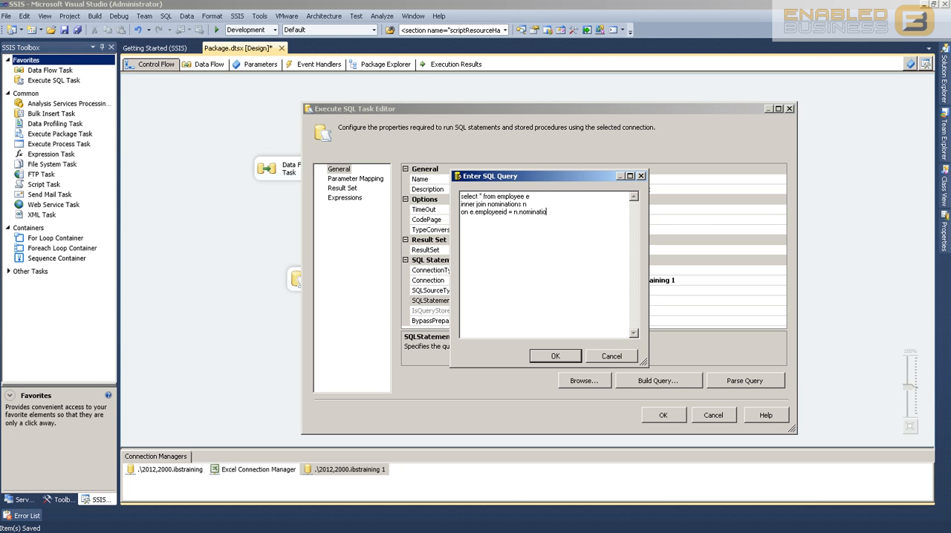
pyautogui.press('BackSpace')
pyautogui.press('BackSpace')
pyautogui.press('BackSpace')
pyautogui.press('BackSpace')
pyautogui.press('BackSpace')
pyautogui.press('BackSpace')
pyautogui.press('BackSpace')
pyautogui.press('BackSpace')
pyautogui.press('BackSpace')
pyautogui.write('employeeid')
pyautogui.click(567, 356)
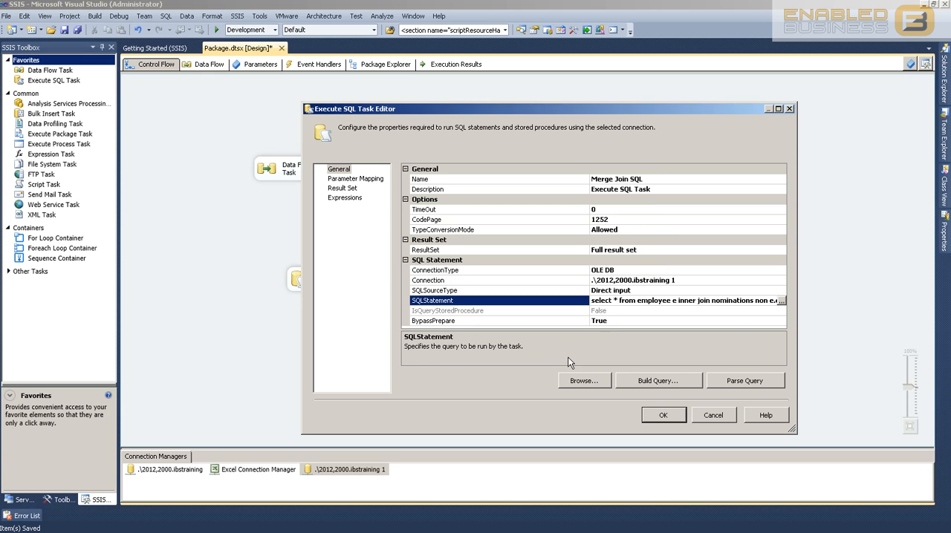
# Try to parse the SQL statement, and open it in the Query Builder for a test run
pyautogui.click(743, 381)
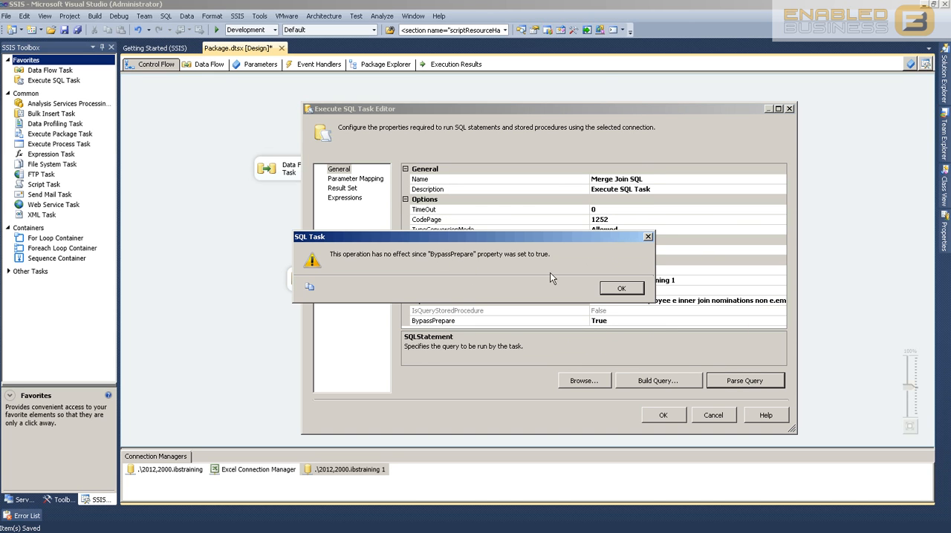
pyautogui.click(621, 288)
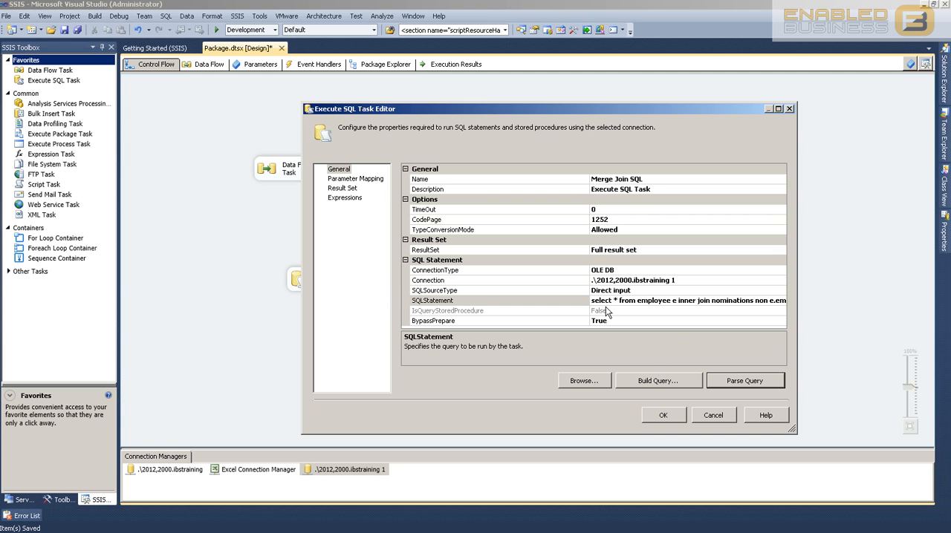
pyautogui.click(656, 384)
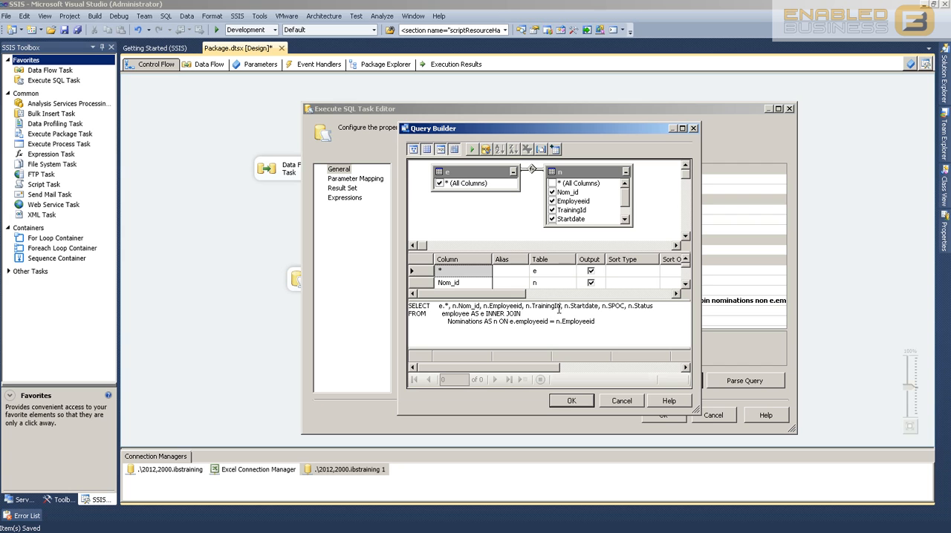
pyautogui.click(485, 150)
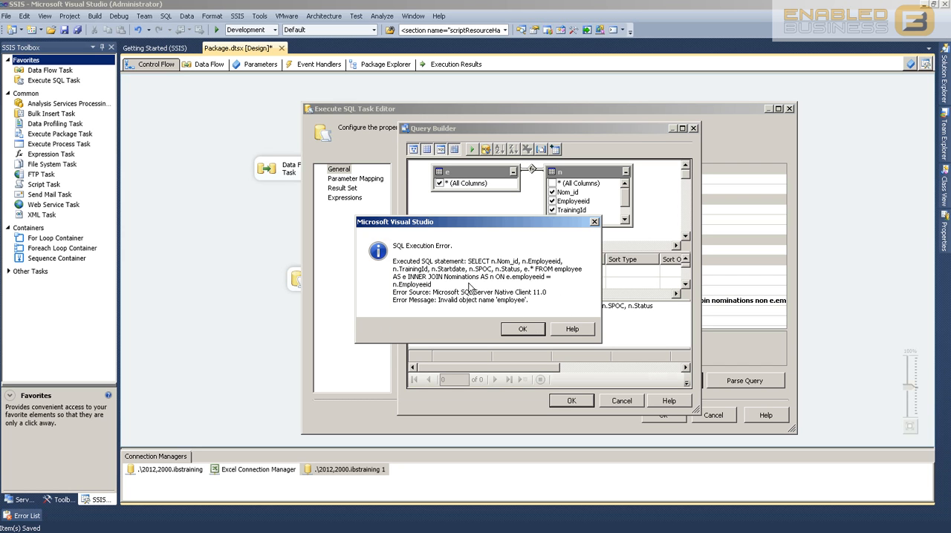
pyautogui.click(521, 329)
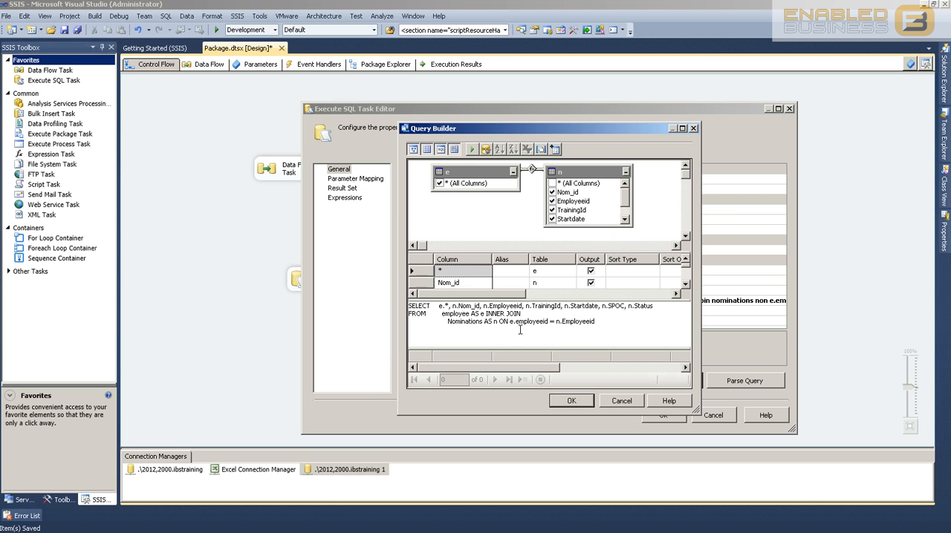
# Correct the query's first table name to employees according to the database's table list, and rerun the query in an enlarged Query Builder
pyautogui.click(555, 149)
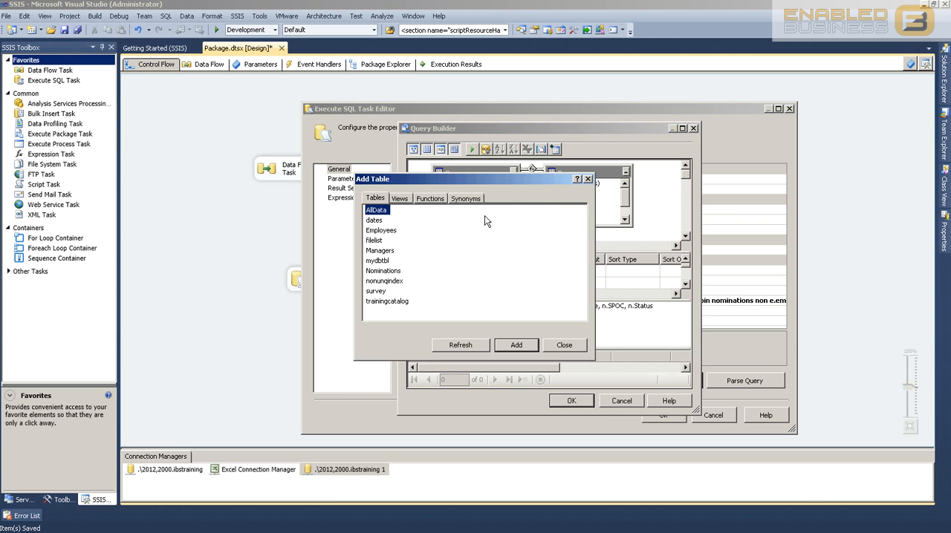
pyautogui.click(563, 345)
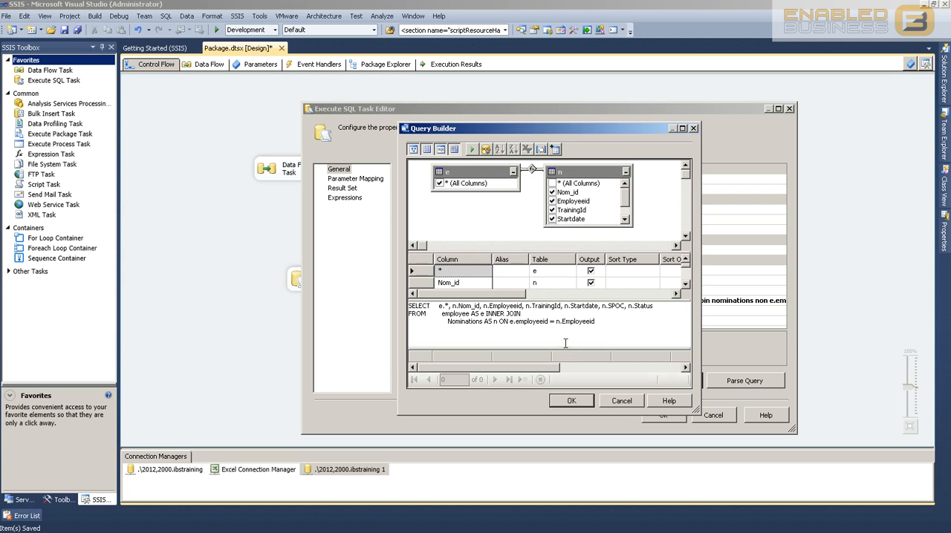
pyautogui.click(471, 314)
pyautogui.write('s')
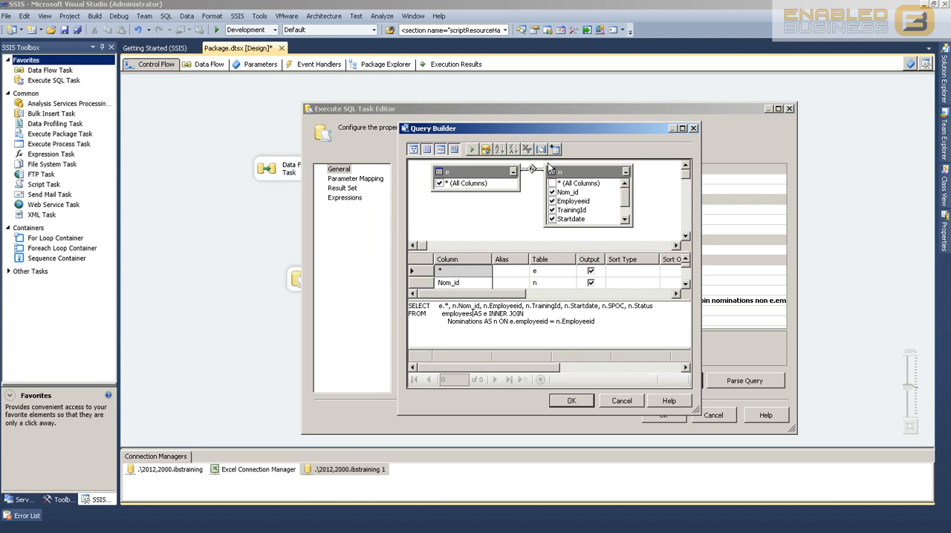
pyautogui.click(470, 149)
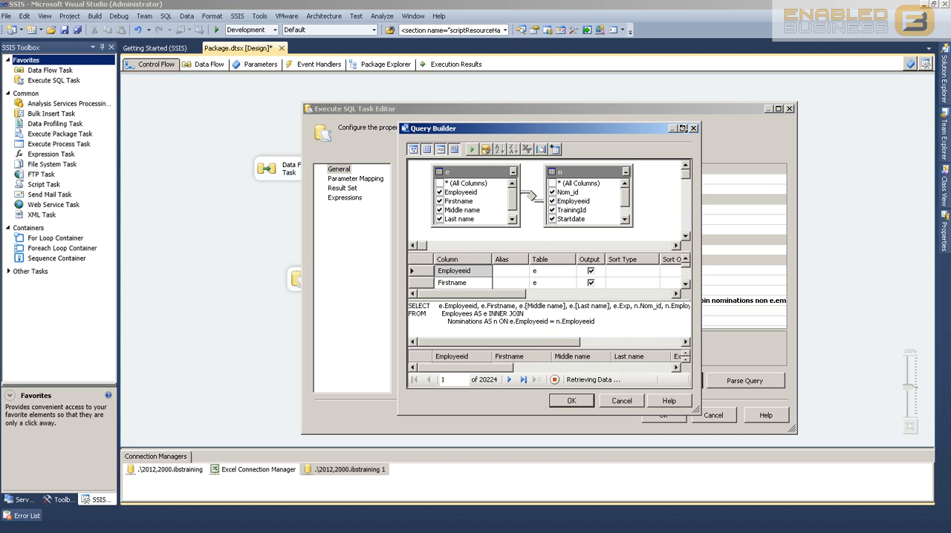
pyautogui.moveTo(696, 409); pyautogui.dragTo(822, 472)
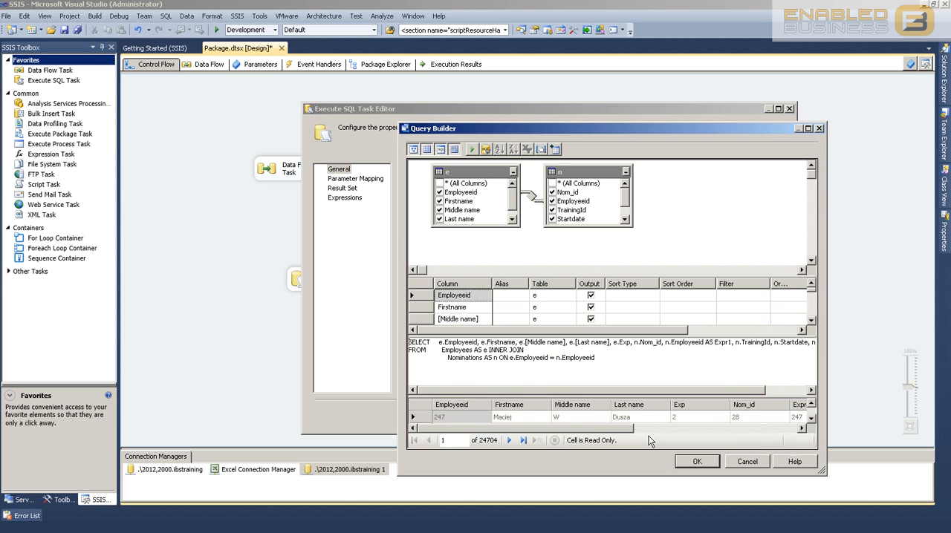
# Enlarge the joined query's result grid in the Query Builder and accept the query as the task's SQL statement
pyautogui.moveTo(565, 392); pyautogui.dragTo(572, 361)
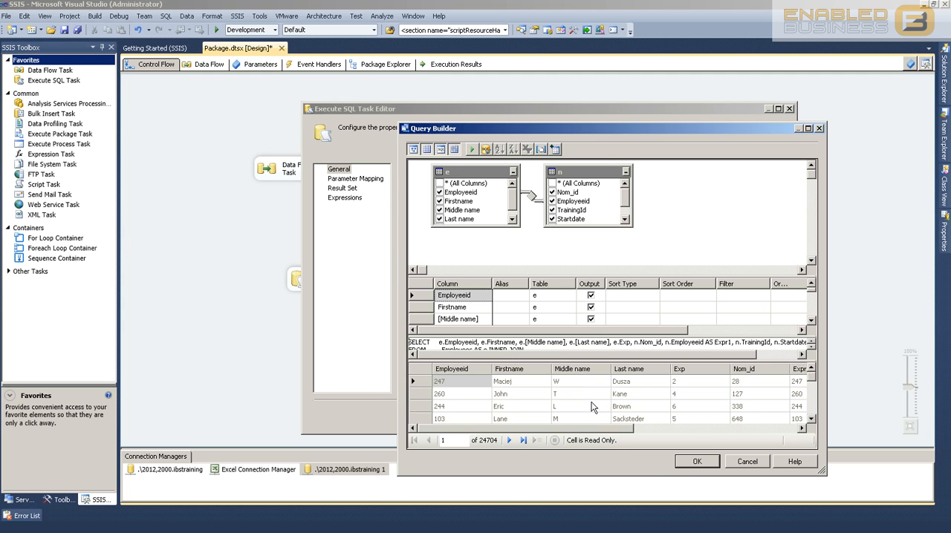
pyautogui.click(685, 463)
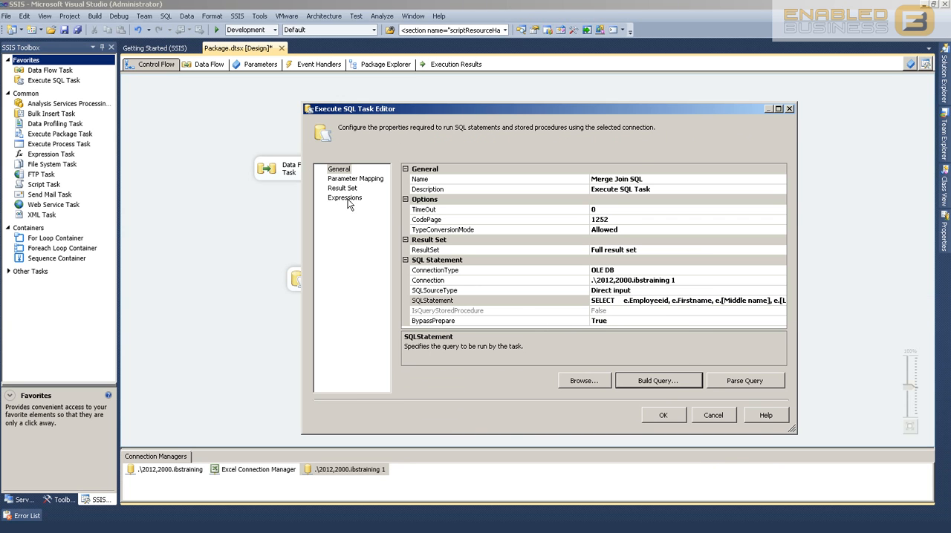
pyautogui.click(643, 251)
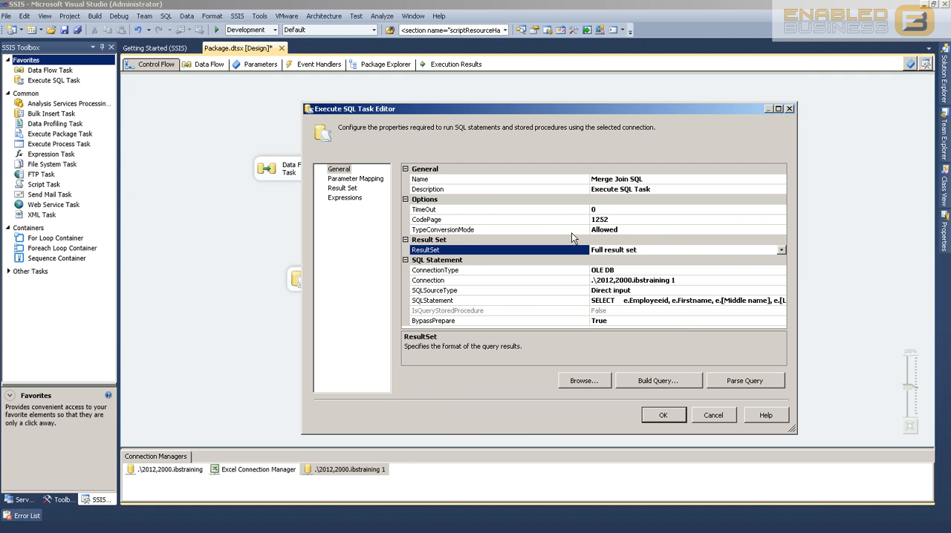
# Add a result set entry to the Execute SQL Task and name the result 0
pyautogui.click(349, 190)
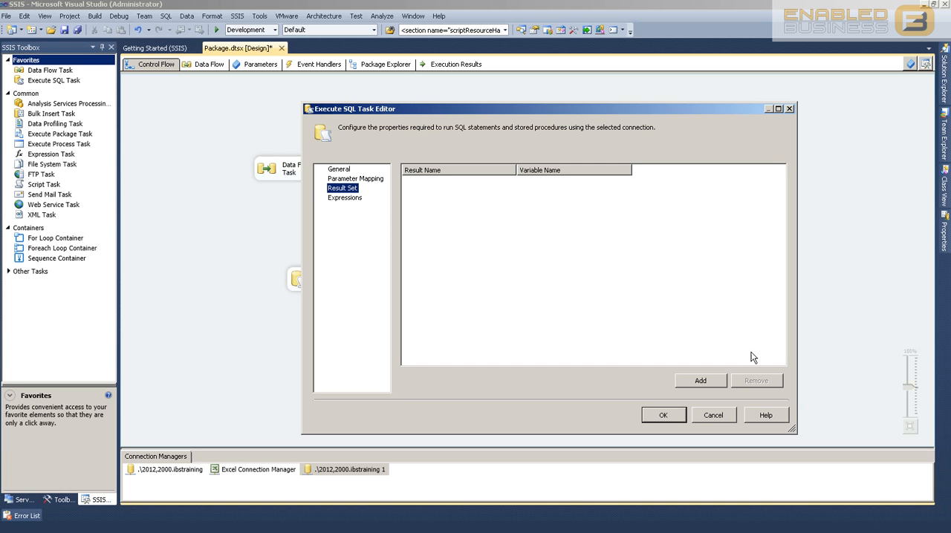
pyautogui.click(720, 382)
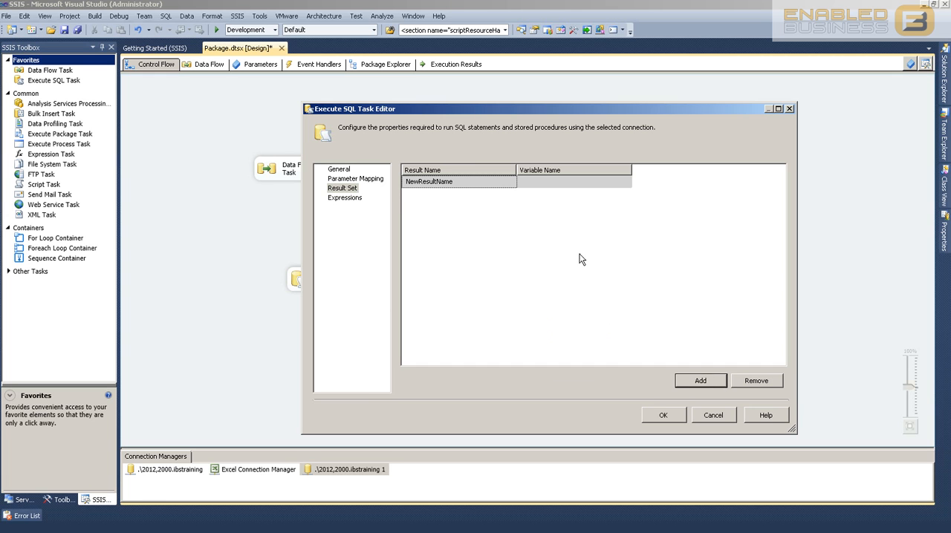
pyautogui.click(477, 185)
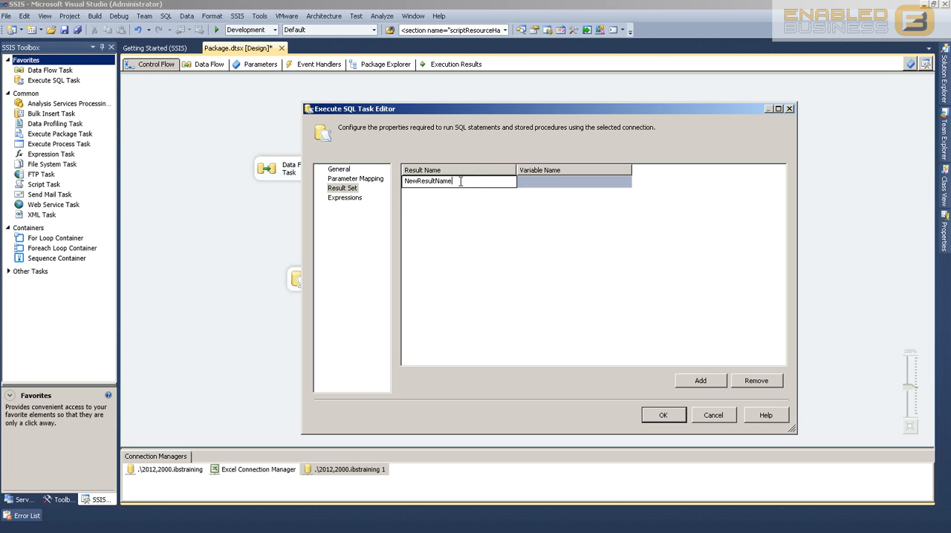
pyautogui.moveTo(460, 181); pyautogui.dragTo(264, 167)
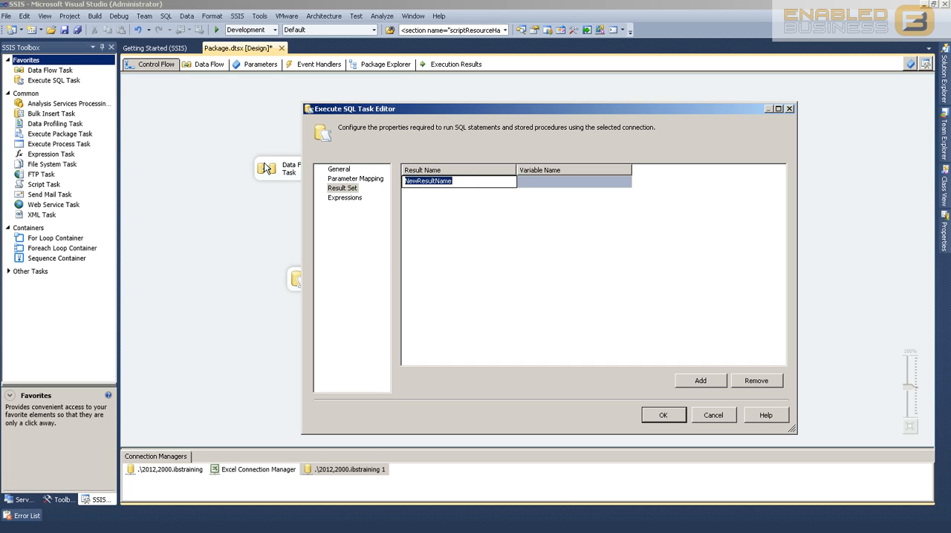
pyautogui.write('0')
pyautogui.click(502, 247)
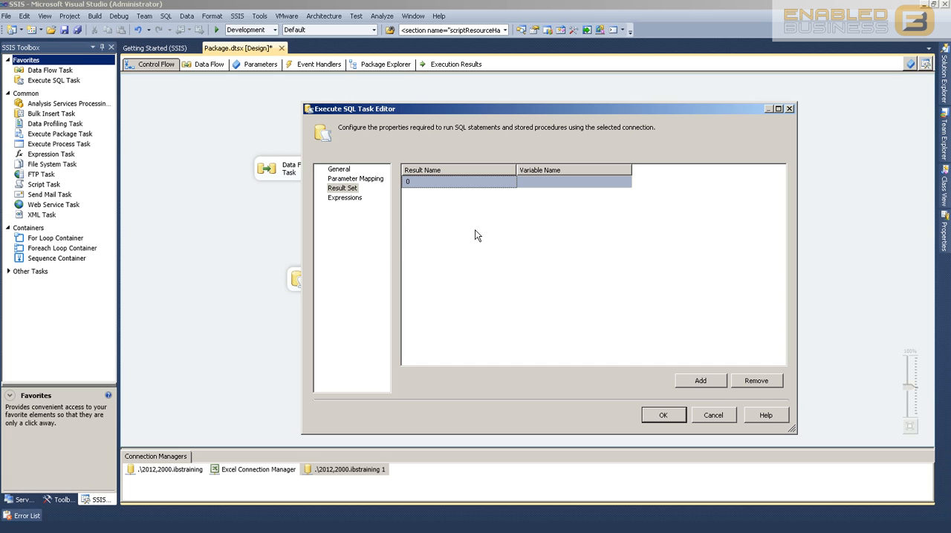
# Check the ResultSet option in the task's general properties and return to the result set mapping
pyautogui.click(340, 170)
pyautogui.click(492, 328)
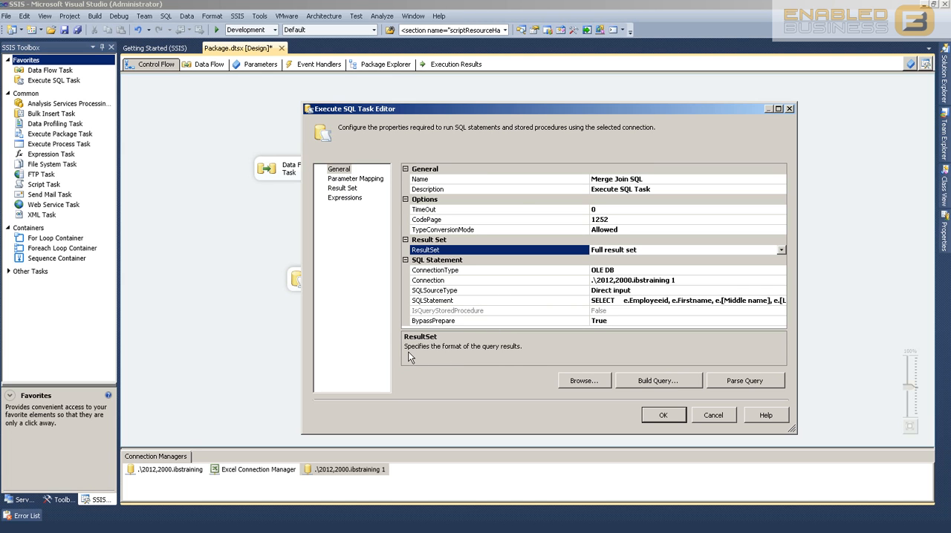
pyautogui.click(361, 190)
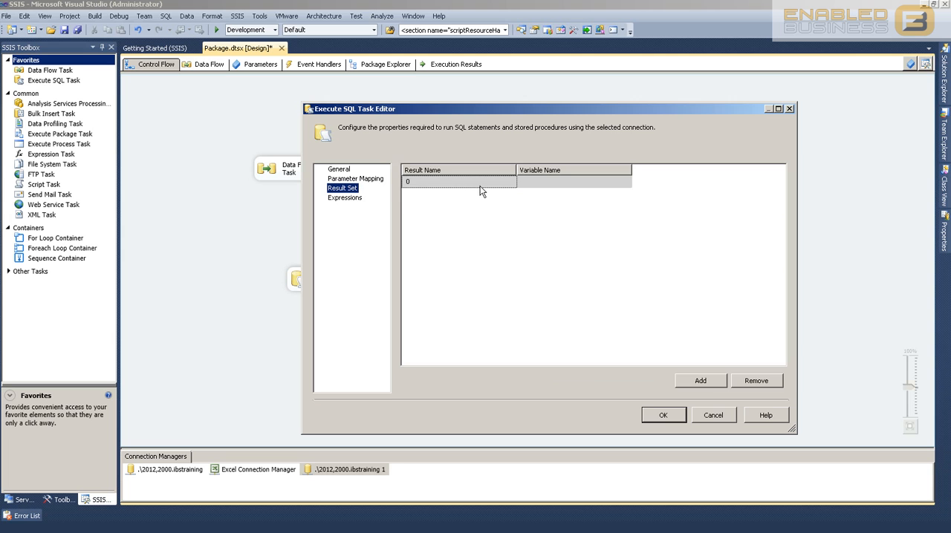
pyautogui.click(457, 184)
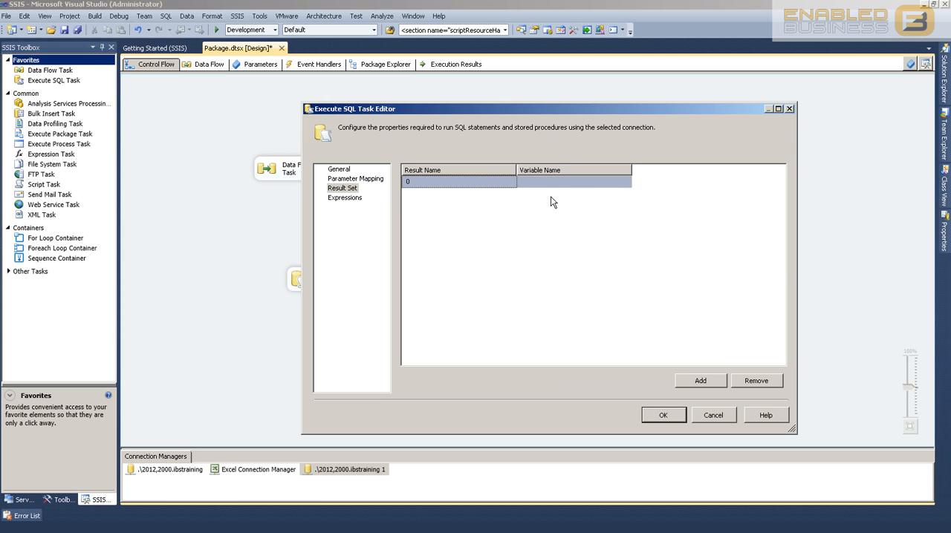
# Start a new variable for result 0 and keep Package as its container
pyautogui.click(620, 183)
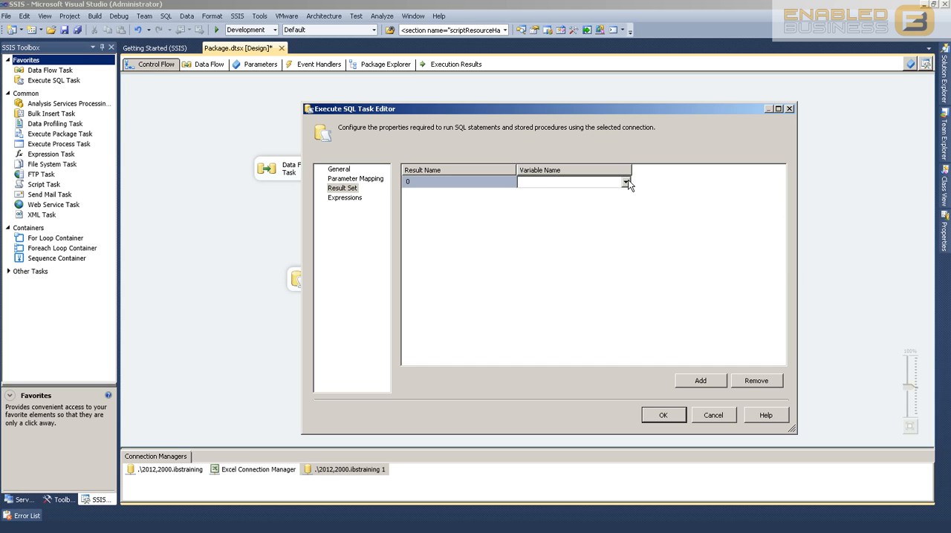
pyautogui.click(628, 183)
pyautogui.click(436, 197)
pyautogui.click(625, 183)
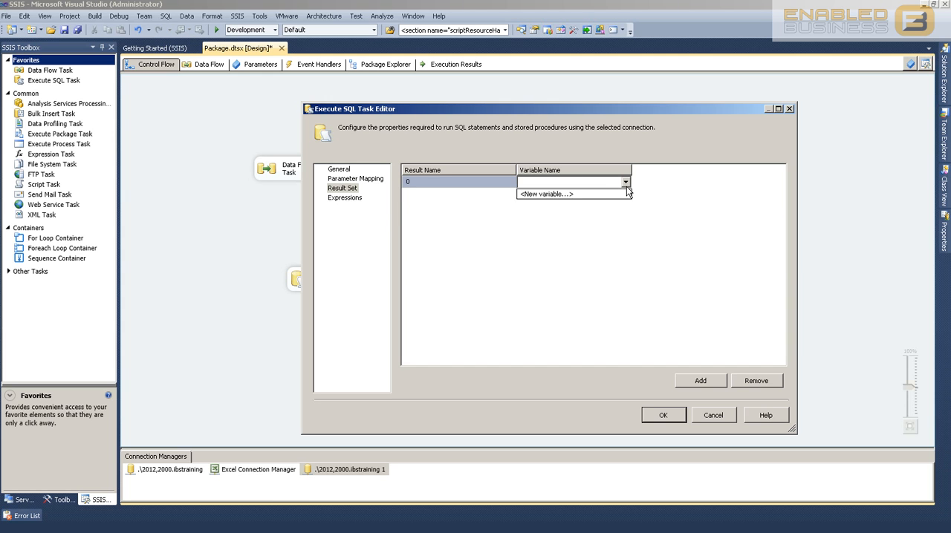
pyautogui.click(570, 195)
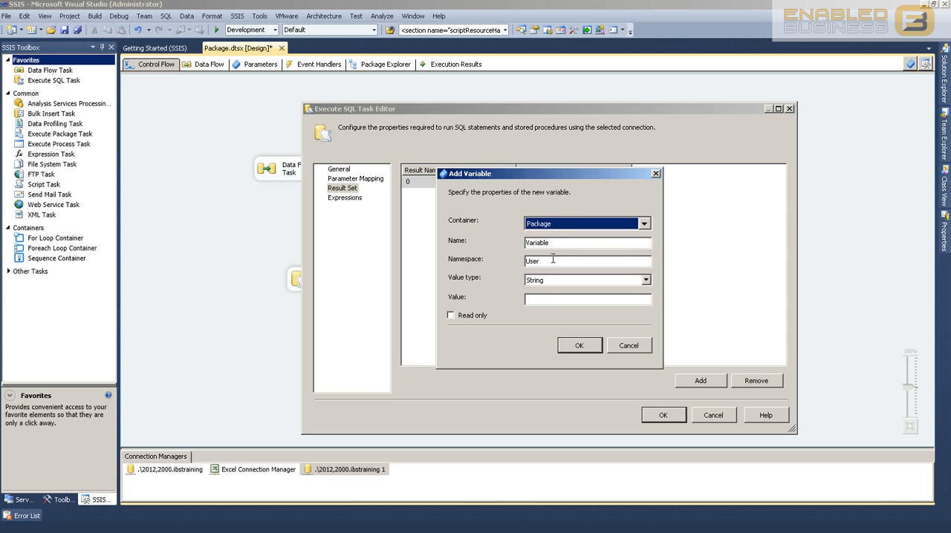
pyautogui.click(550, 227)
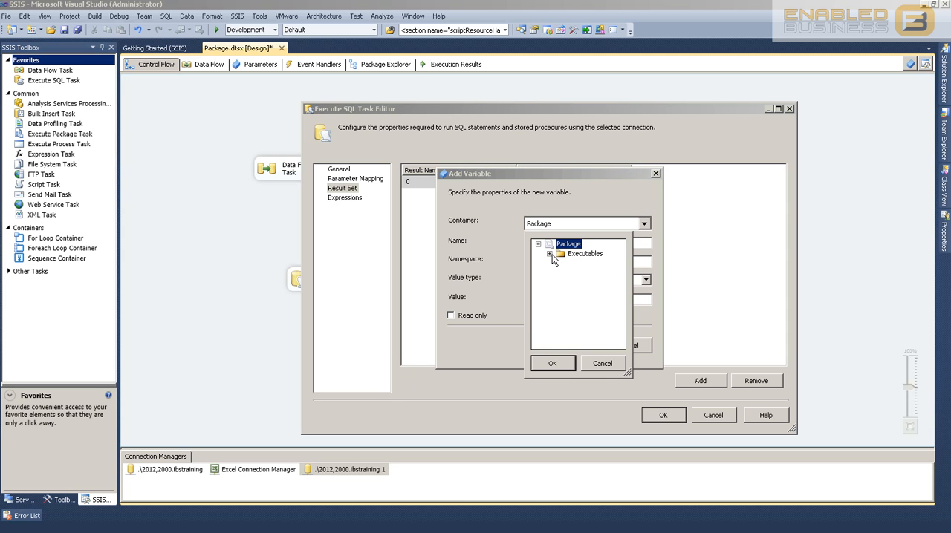
pyautogui.click(549, 254)
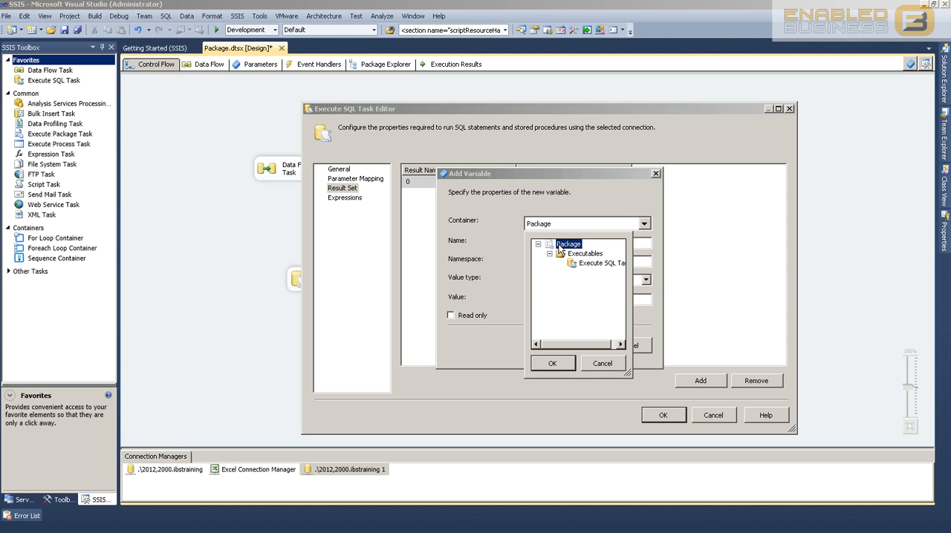
pyautogui.click(552, 364)
# Name the new variable Nominations and set its namespace to Dataset
pyautogui.doubleClick(561, 244)
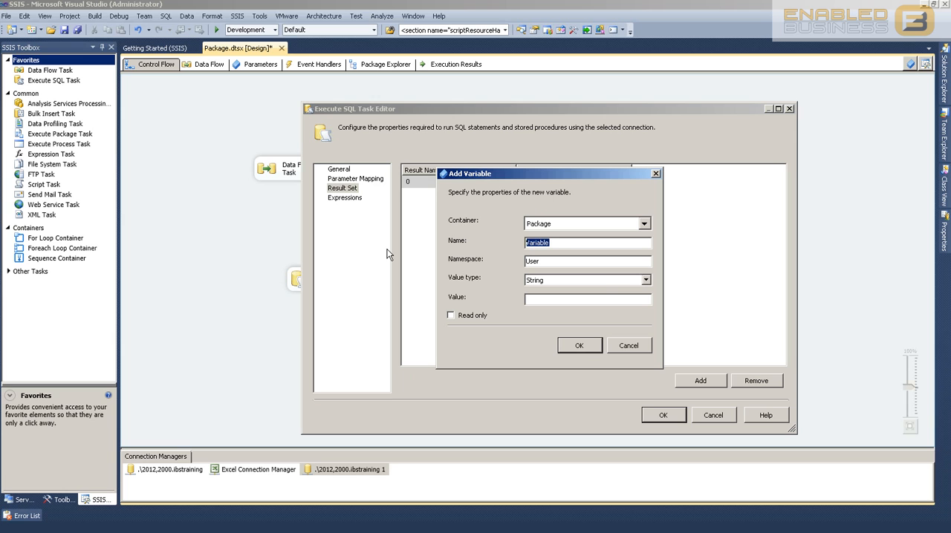
pyautogui.write('Nomaitions')
pyautogui.press('BackSpace')
pyautogui.press('BackSpace')
pyautogui.write('min')
pyautogui.click(555, 261)
pyautogui.moveTo(555, 262); pyautogui.dragTo(481, 266)
pyautogui.write('Dataset')
# Set the variable's value type to Object, create it, and accept the Execute SQL Task's settings
pyautogui.click(646, 283)
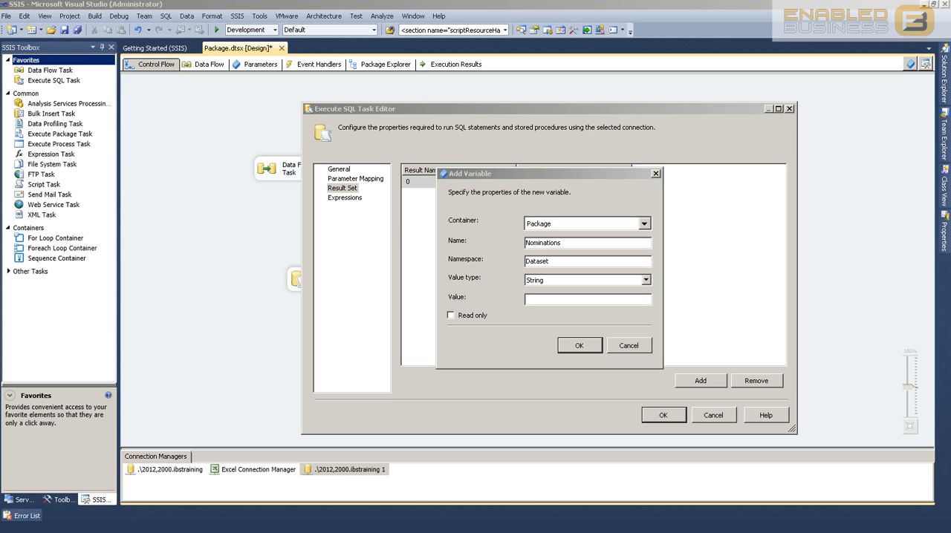
pyautogui.click(645, 281)
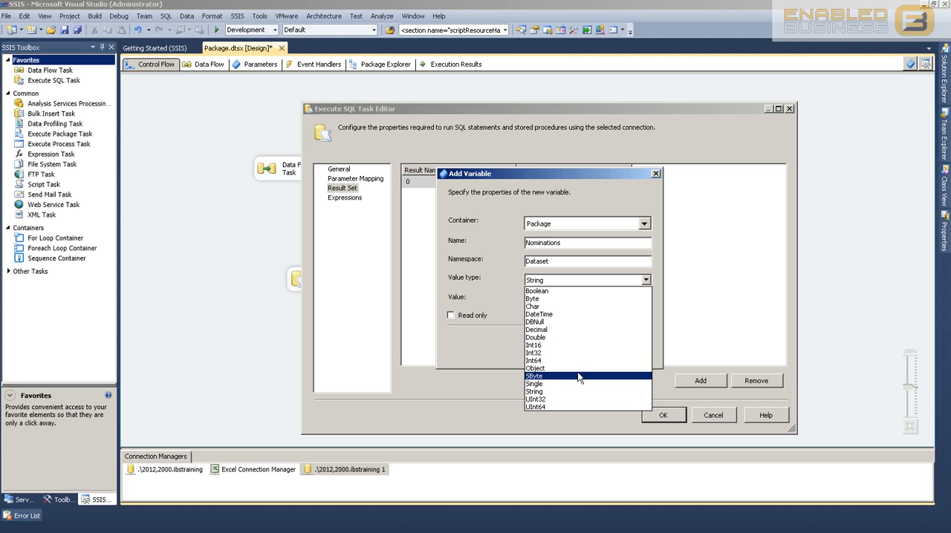
pyautogui.click(563, 369)
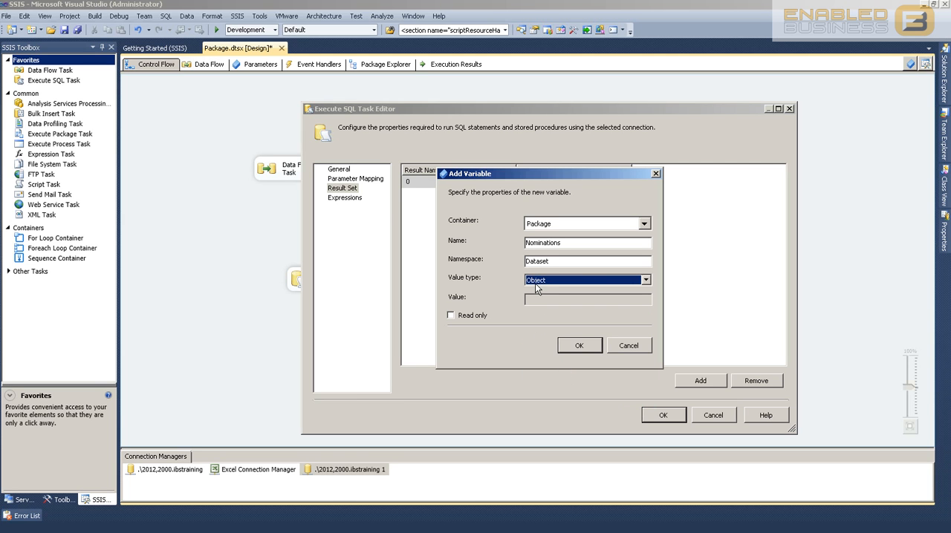
pyautogui.click(586, 346)
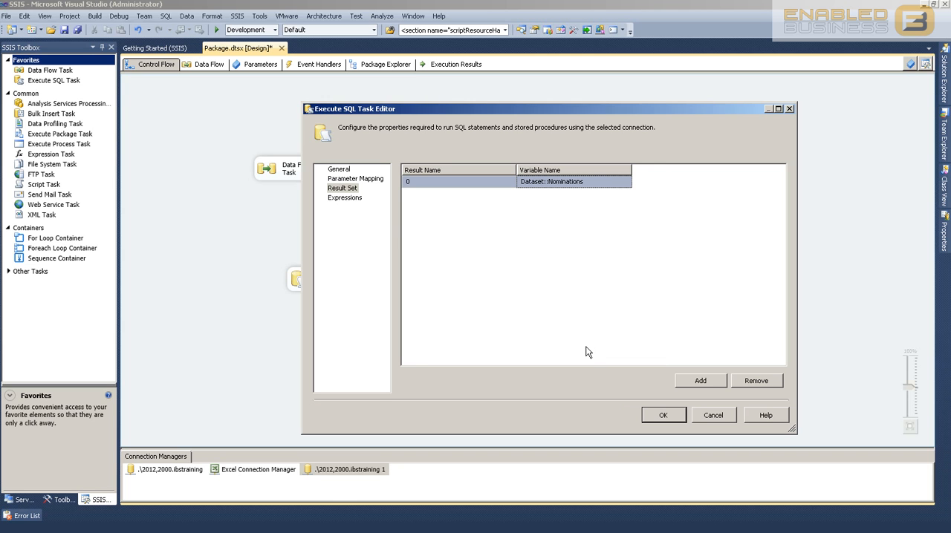
pyautogui.click(661, 418)
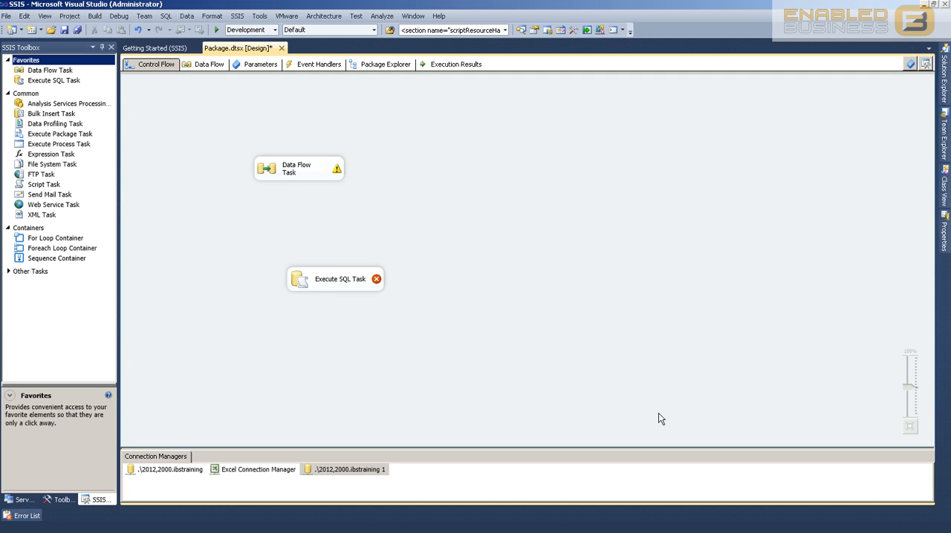
# Place the Merge Join SQL task just below the Data Flow Task and connect it to a new Foreach Loop Container underneath
pyautogui.moveTo(327, 282); pyautogui.dragTo(269, 274)
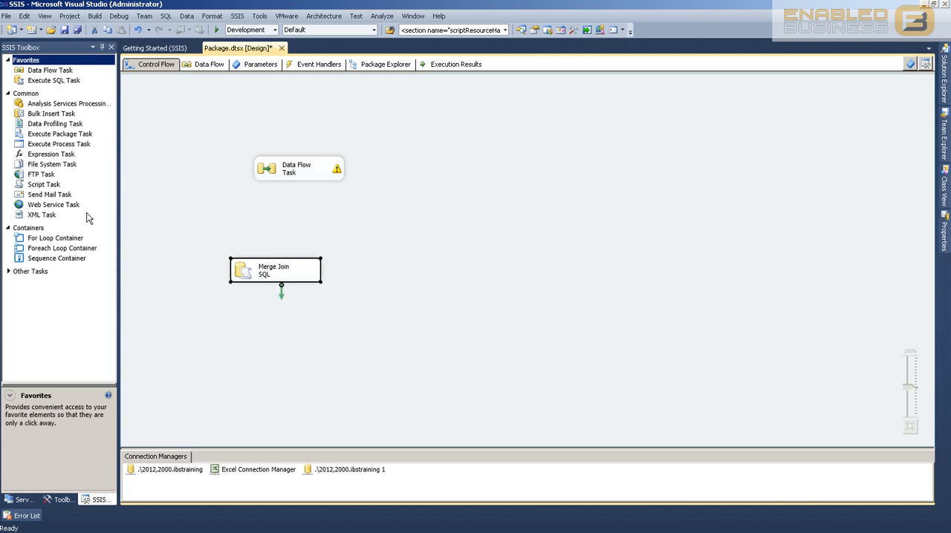
pyautogui.moveTo(266, 273); pyautogui.dragTo(291, 240)
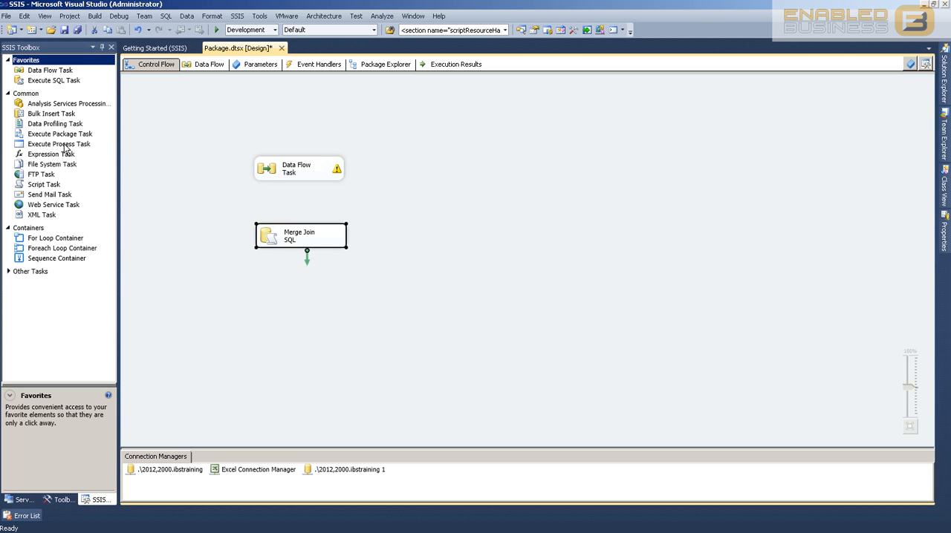
pyautogui.moveTo(55, 250); pyautogui.dragTo(238, 316)
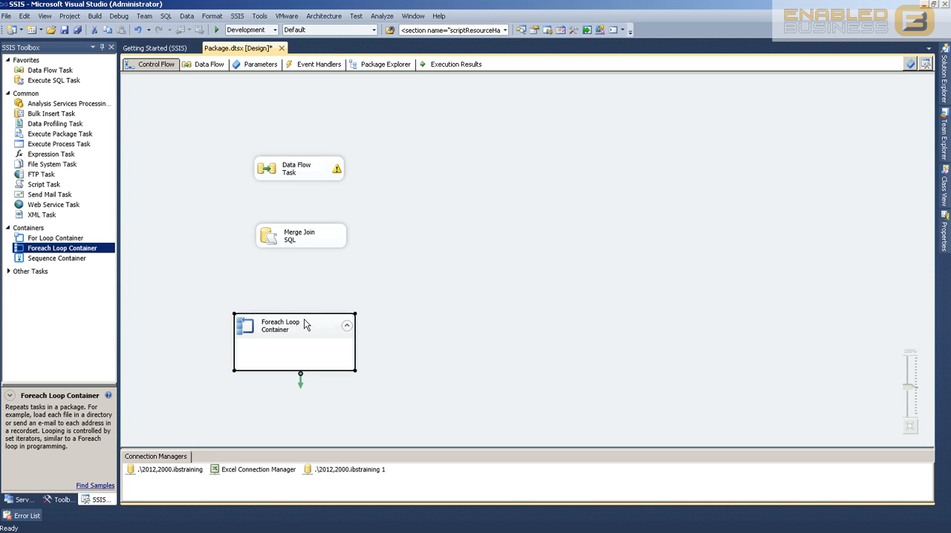
pyautogui.moveTo(313, 319); pyautogui.dragTo(314, 320)
pyautogui.click(303, 253)
pyautogui.moveTo(306, 255); pyautogui.dragTo(297, 323)
# Configure the Foreach Loop Container with the Foreach ADO Enumerator and Dataset::Nominations as the ADO object source variable
pyautogui.click(340, 338)
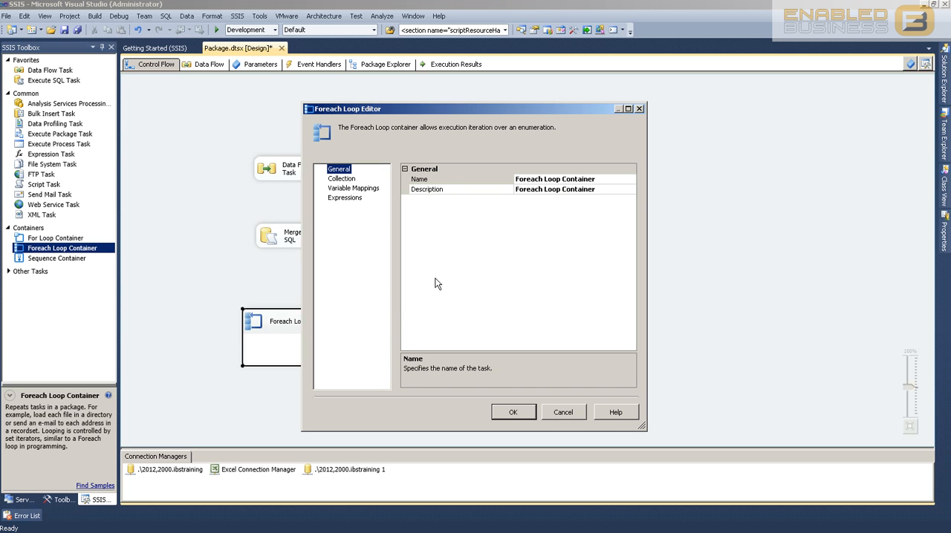
pyautogui.click(341, 182)
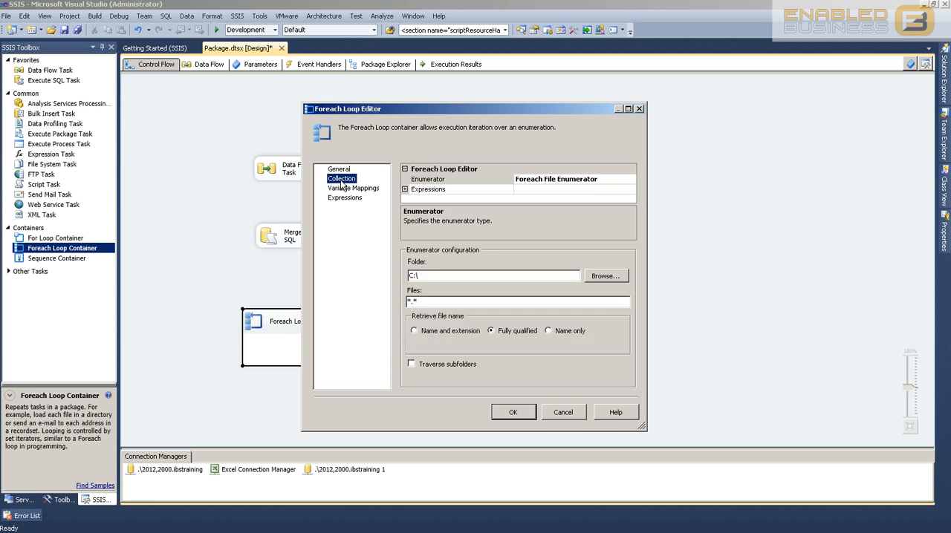
pyautogui.click(626, 181)
pyautogui.click(630, 179)
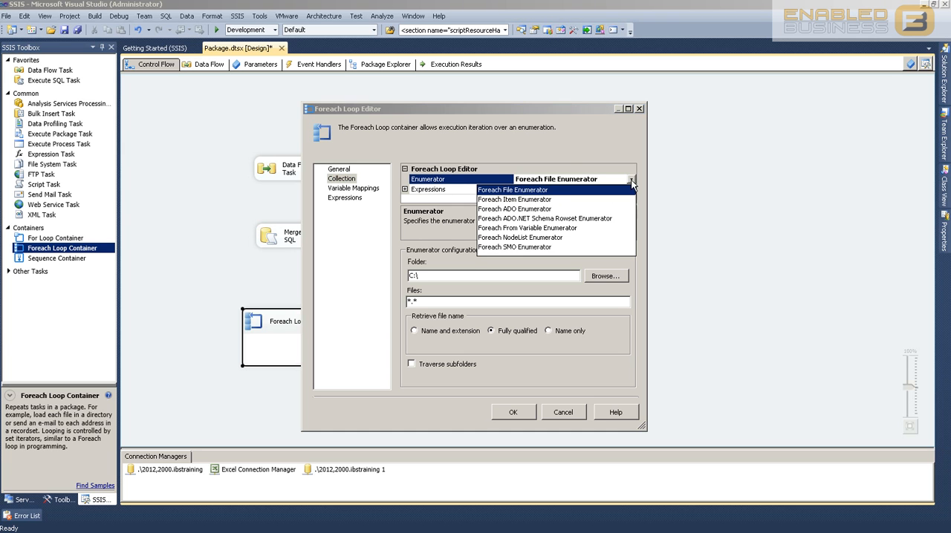
pyautogui.click(530, 210)
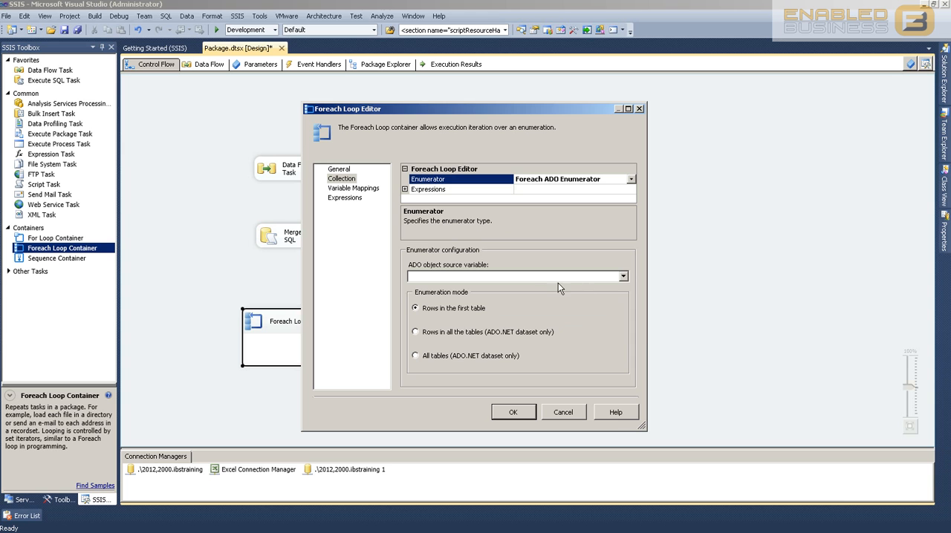
pyautogui.click(624, 277)
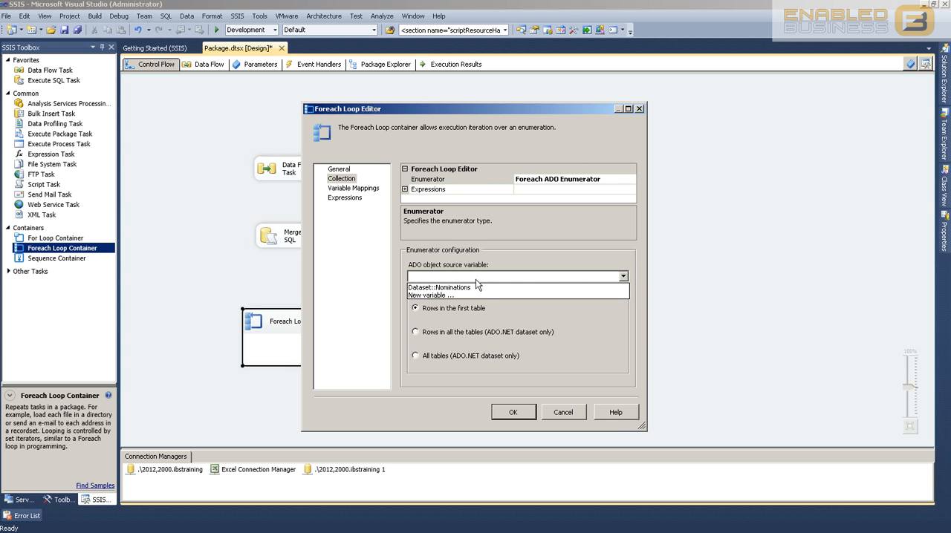
pyautogui.click(418, 288)
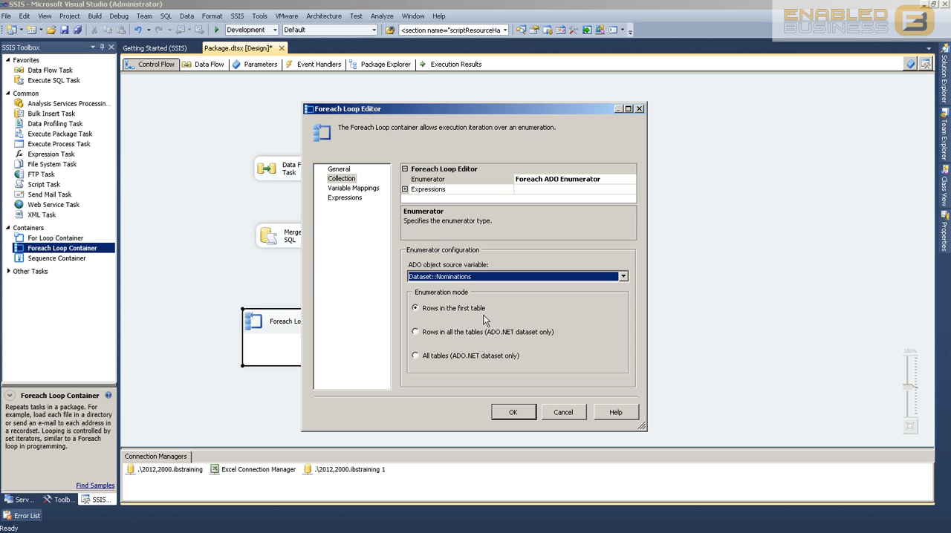
pyautogui.click(514, 413)
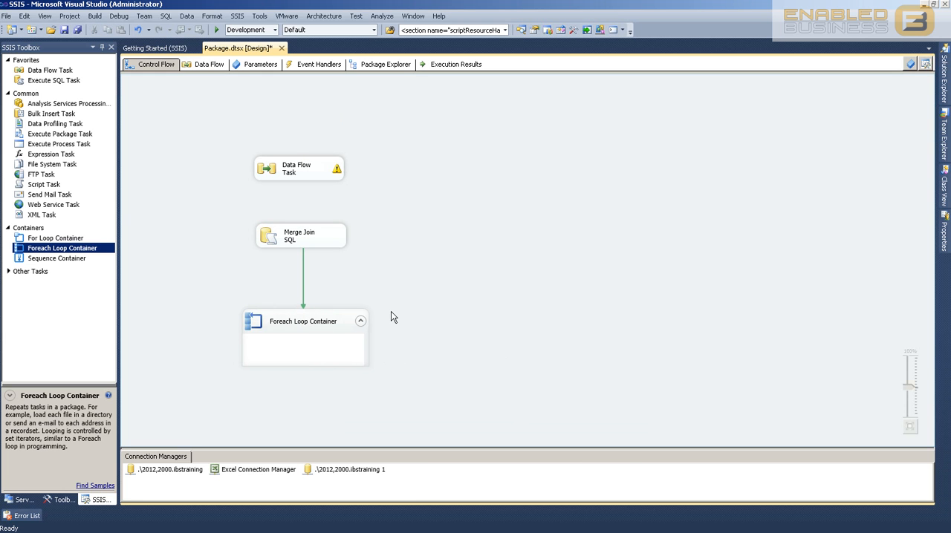
# Disable the Data Flow Task and run the package in debug mode
pyautogui.rightClick(305, 163)
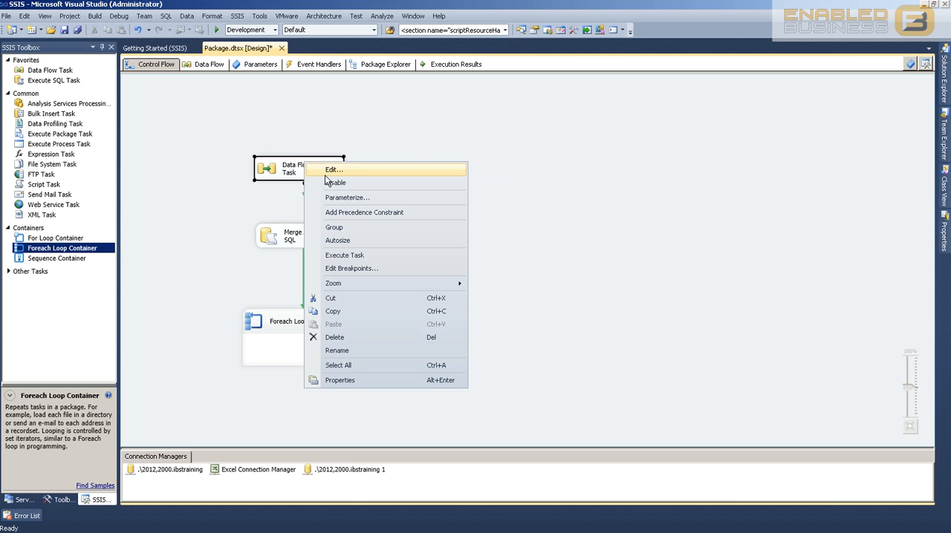
pyautogui.click(335, 183)
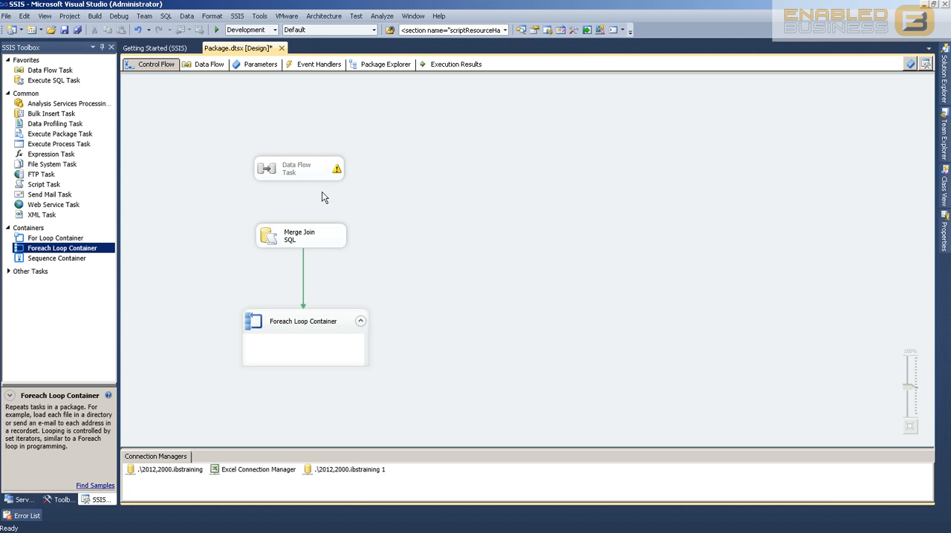
pyautogui.click(218, 31)
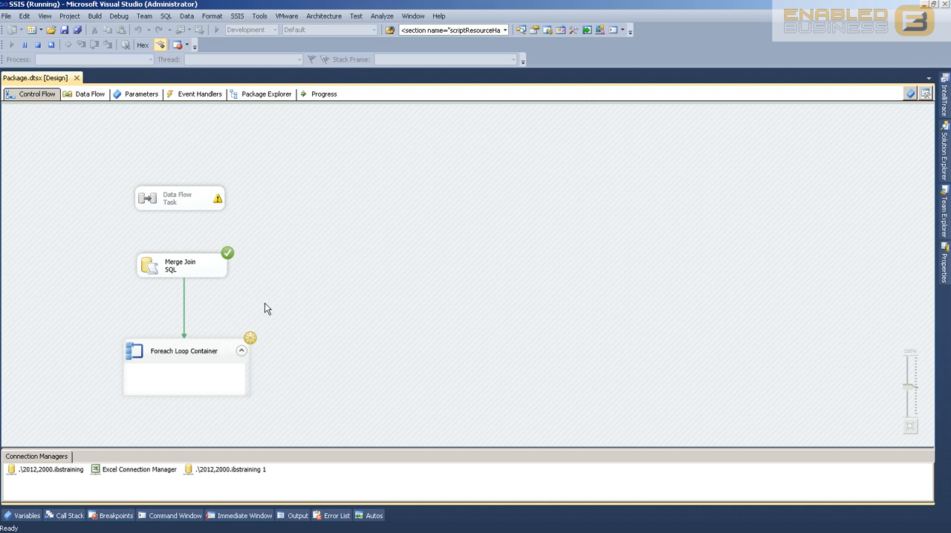
# Check the running package's progress log, return to the control flow, and stop debugging once execution finishes
pyautogui.click(324, 94)
pyautogui.click(316, 94)
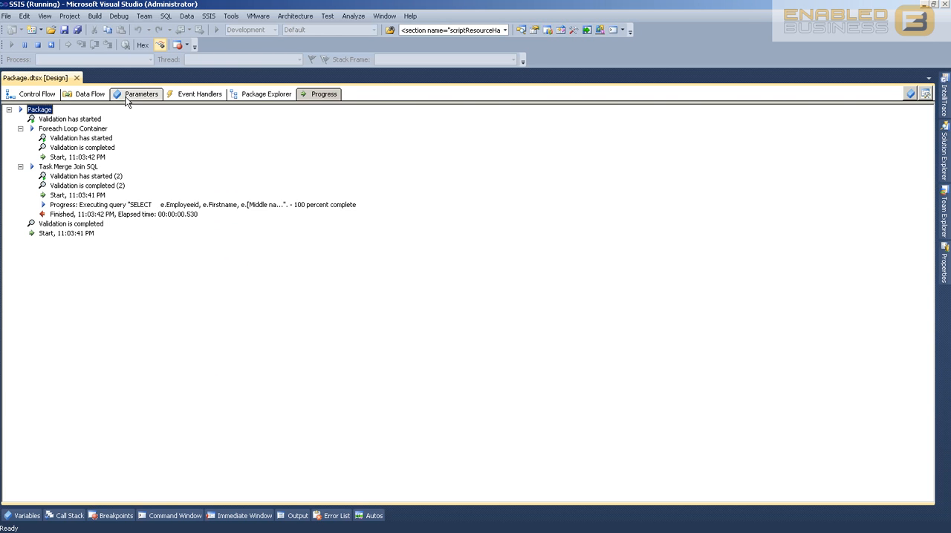
pyautogui.click(86, 95)
pyautogui.click(36, 98)
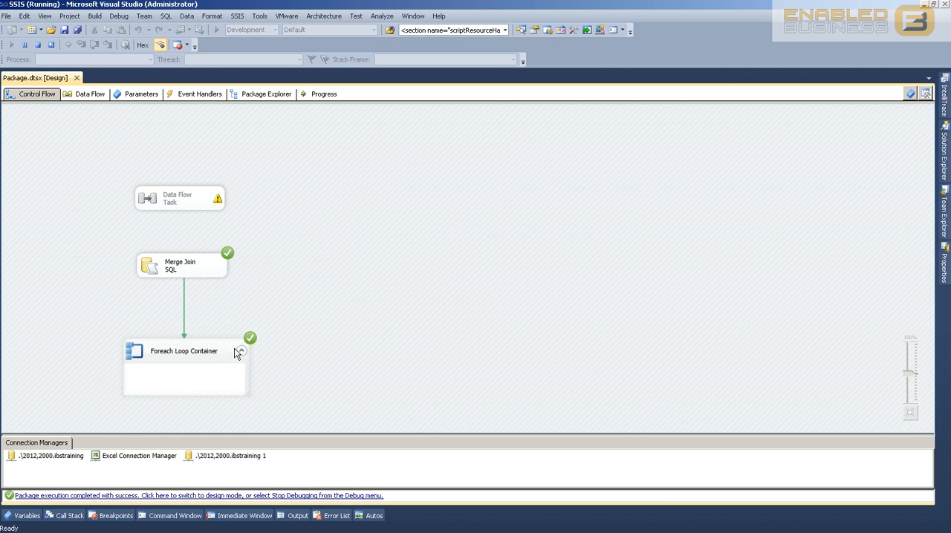
pyautogui.click(38, 45)
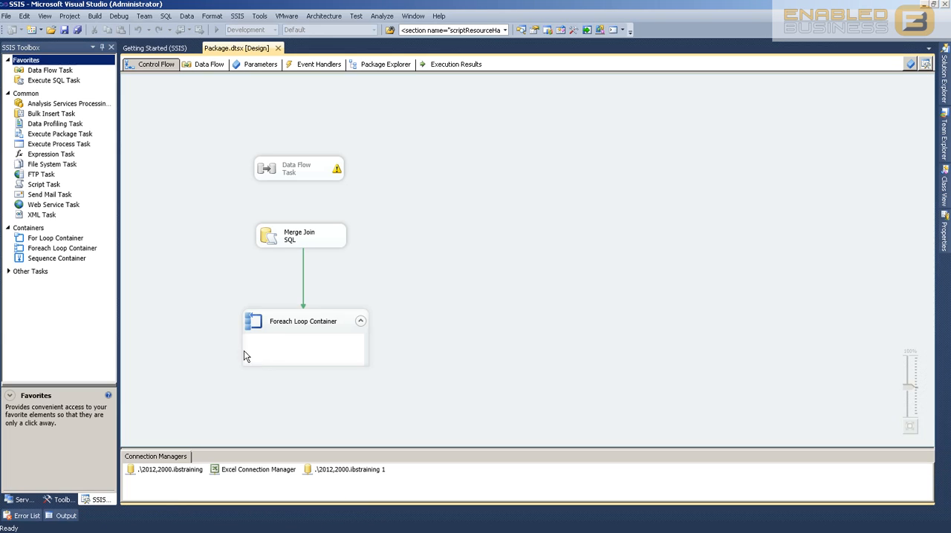
# Review the execution results for the Foreach Loop Container and Merge Join SQL task, and return to the control flow
pyautogui.click(285, 326)
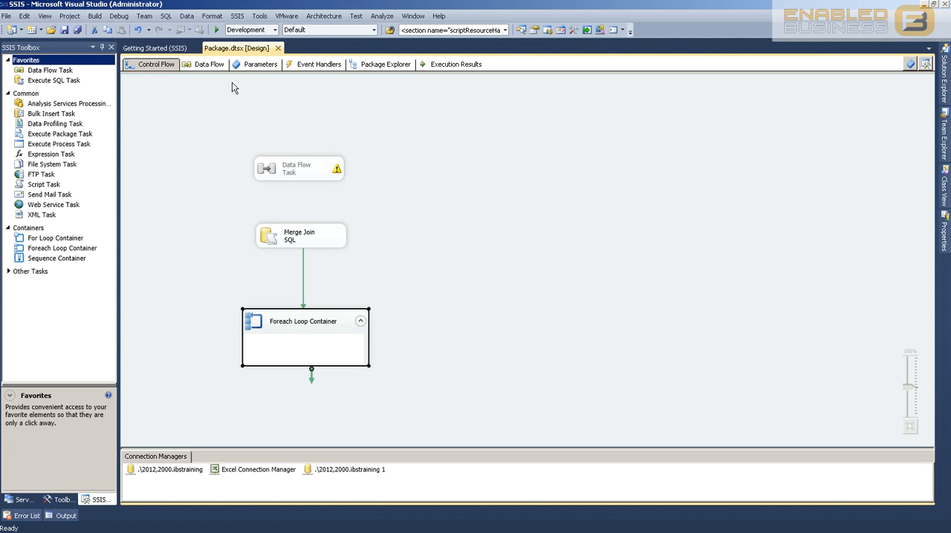
pyautogui.click(439, 65)
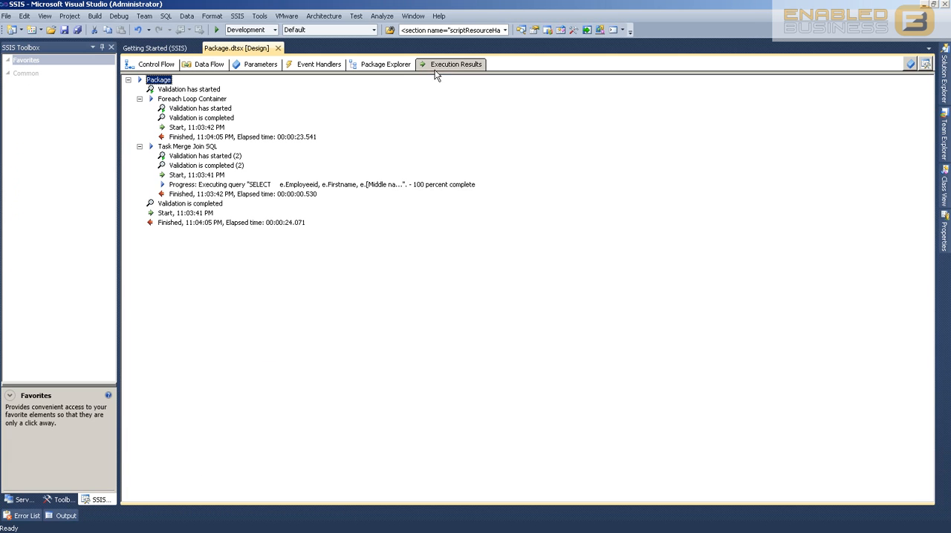
pyautogui.click(152, 65)
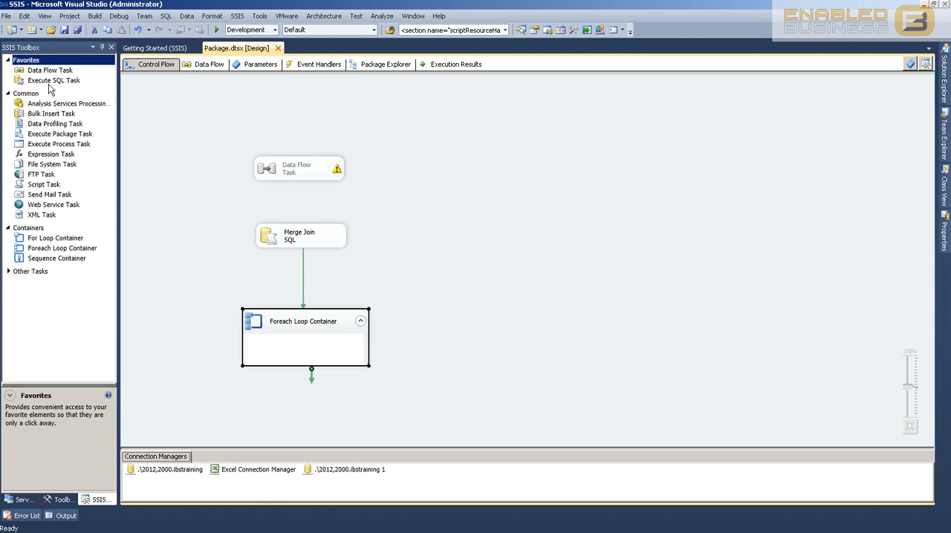